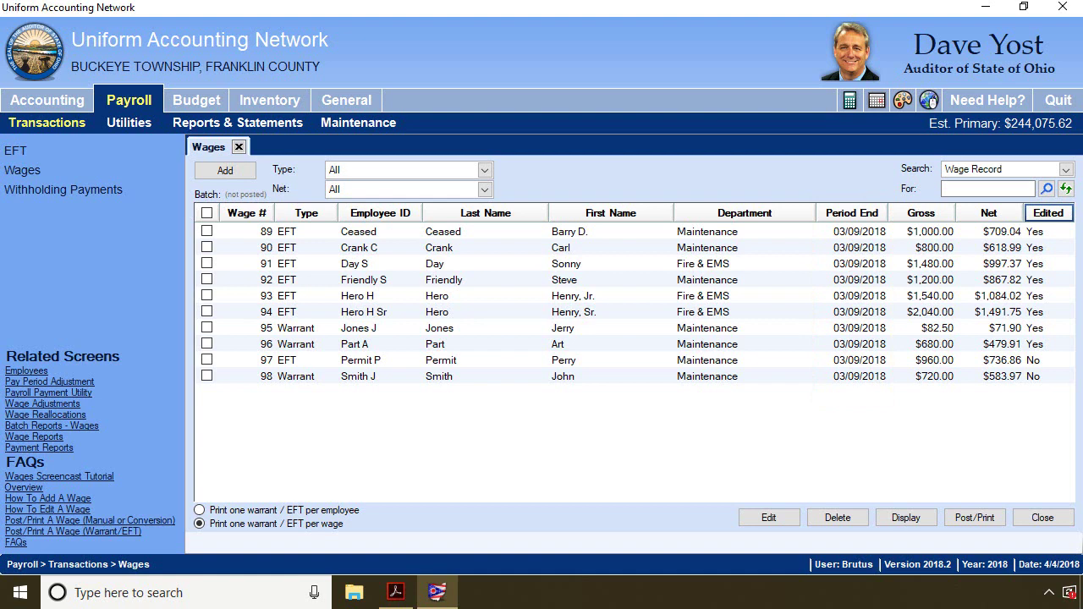
Step: Check the batch wages' period end dates against the 2018 bi-weekly payroll schedule, leaving all wages unselected and closing the schedule PDF
click(206, 213)
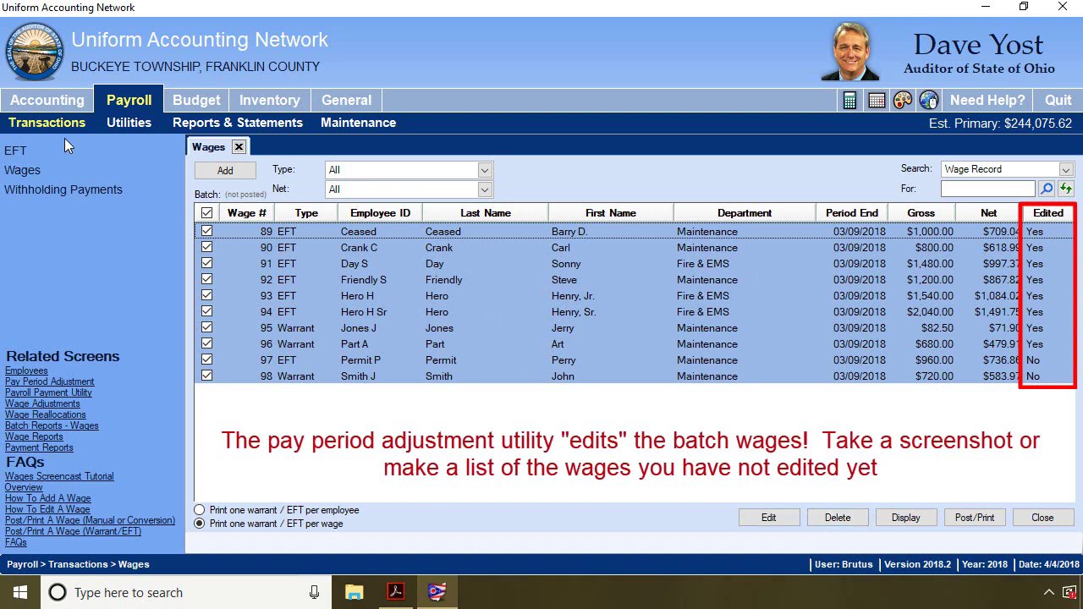
click(206, 214)
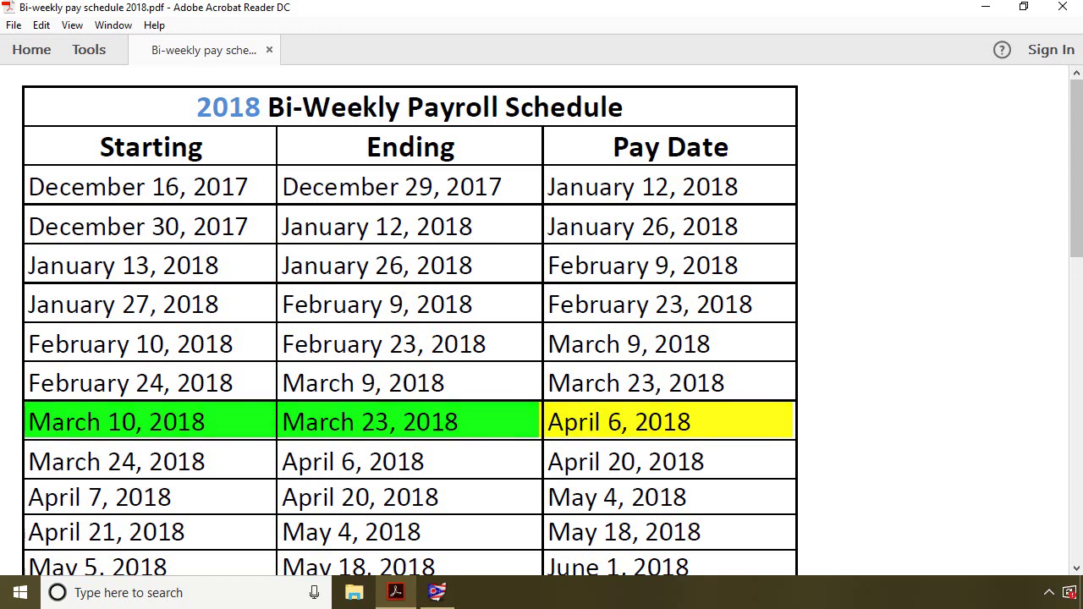
click(1072, 8)
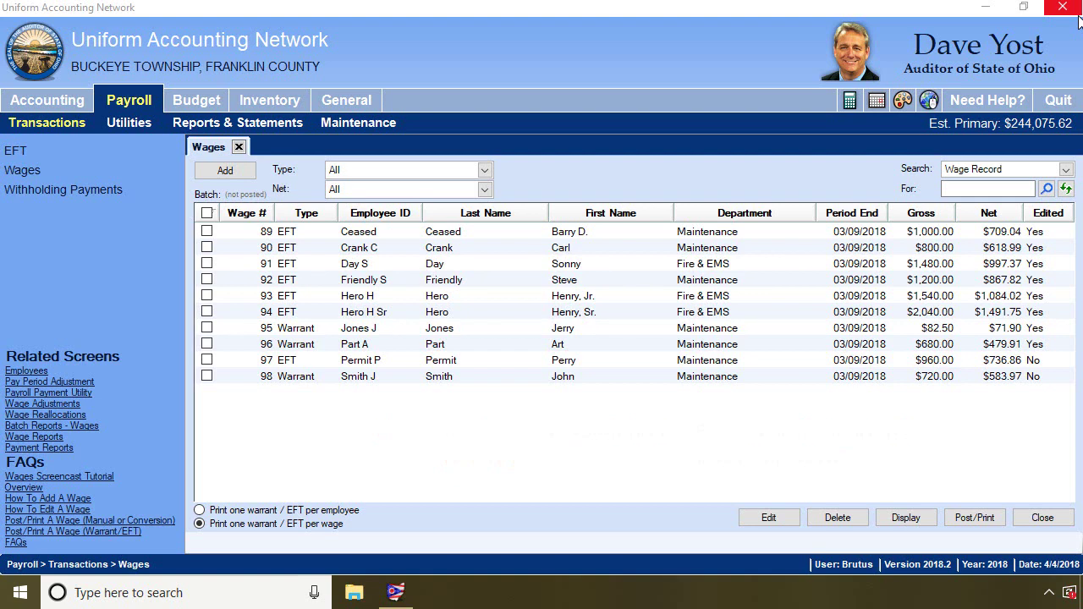
Step: Display the payroll skip calendar "Bi-weekly skip 3rd pay period" to examine its skip dates, and close the Skip Calendars Editor
click(373, 129)
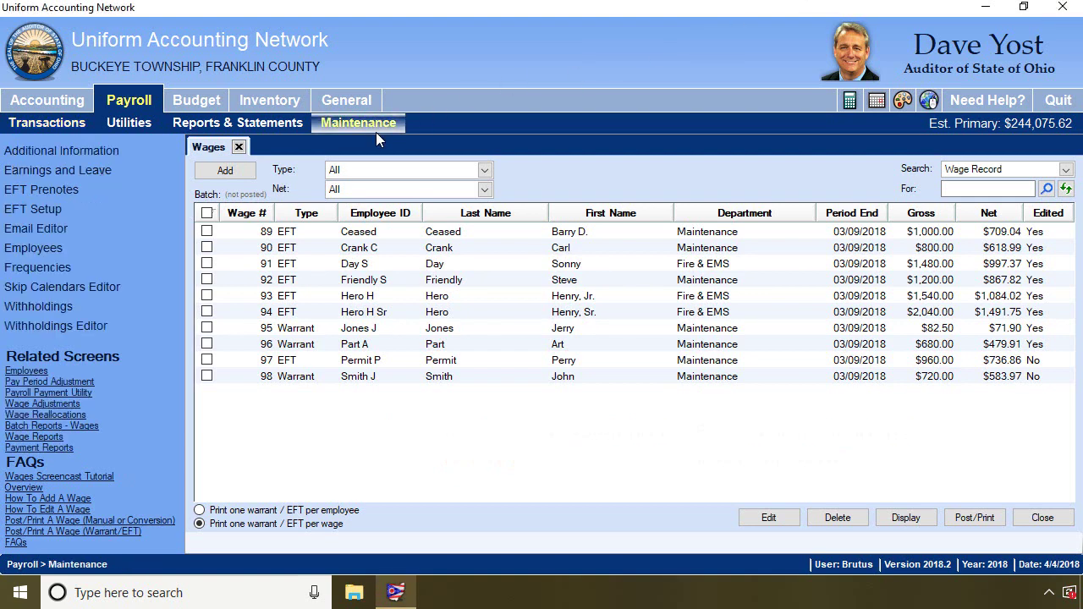
click(79, 287)
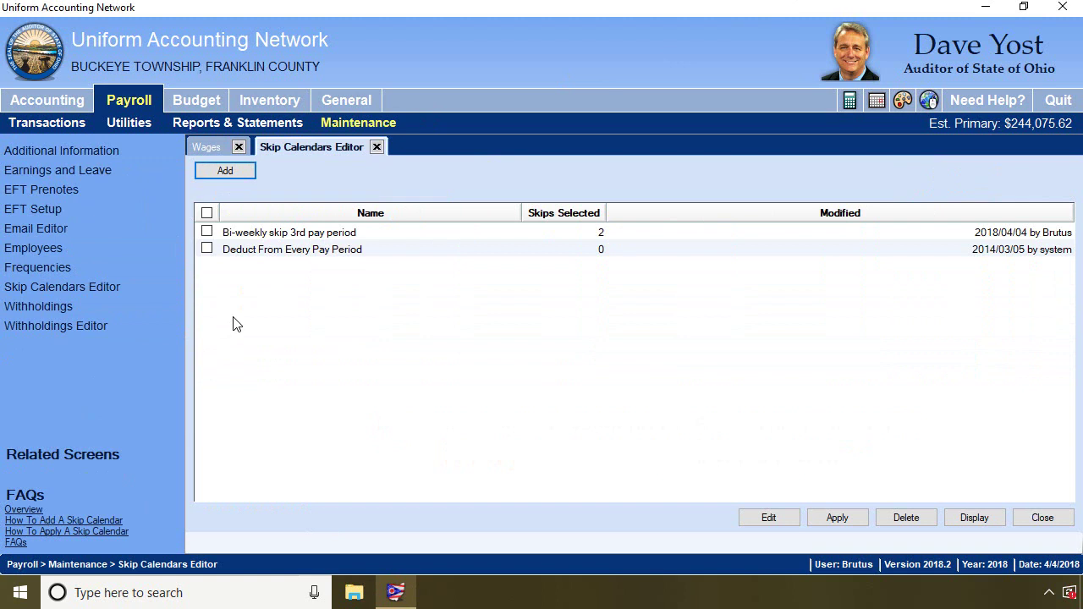
click(210, 232)
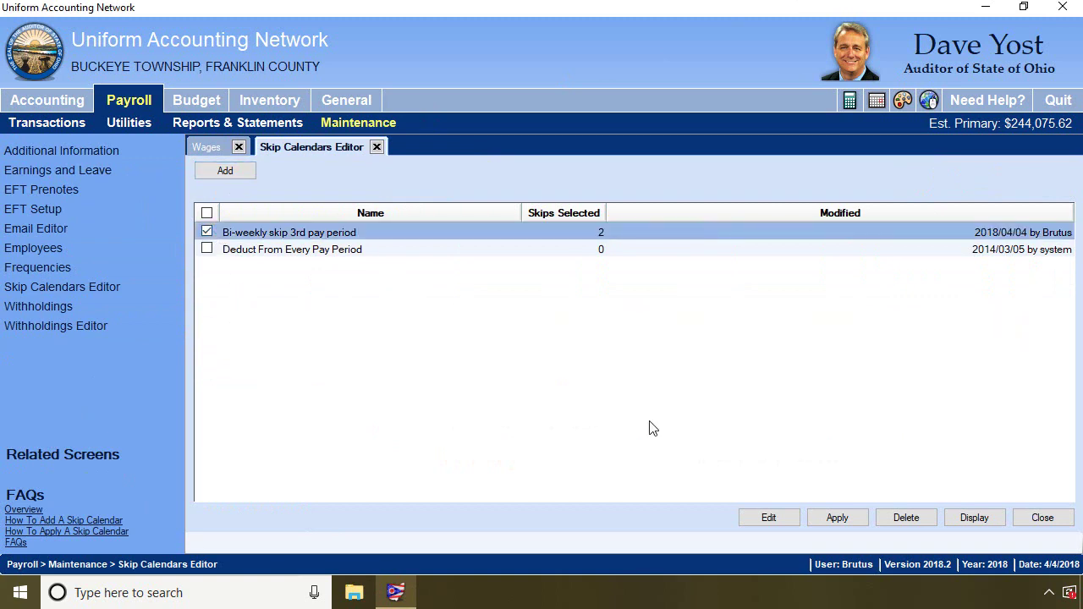
click(974, 517)
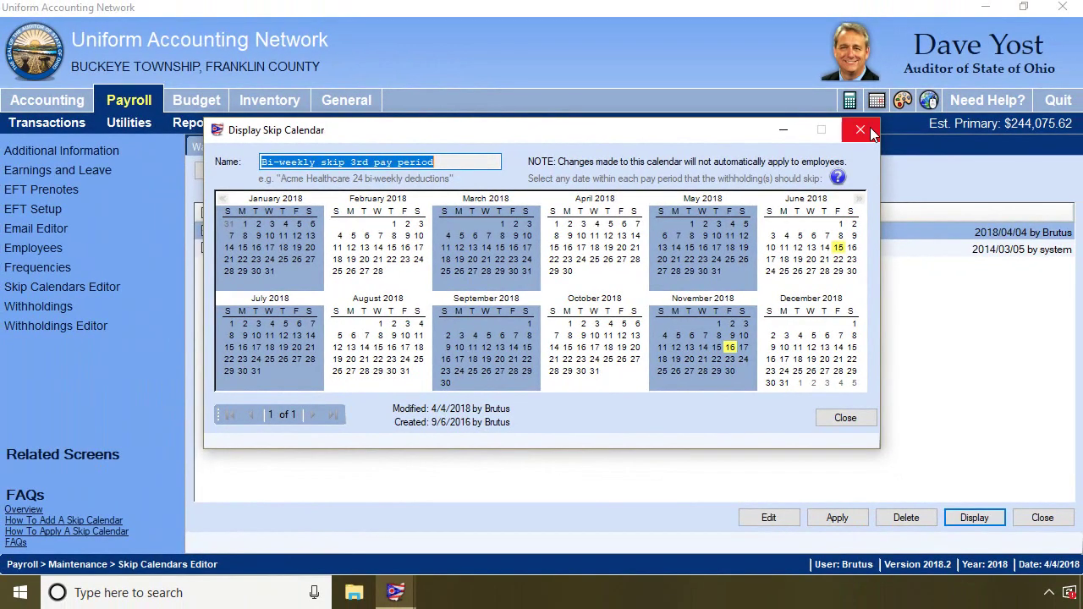
click(861, 130)
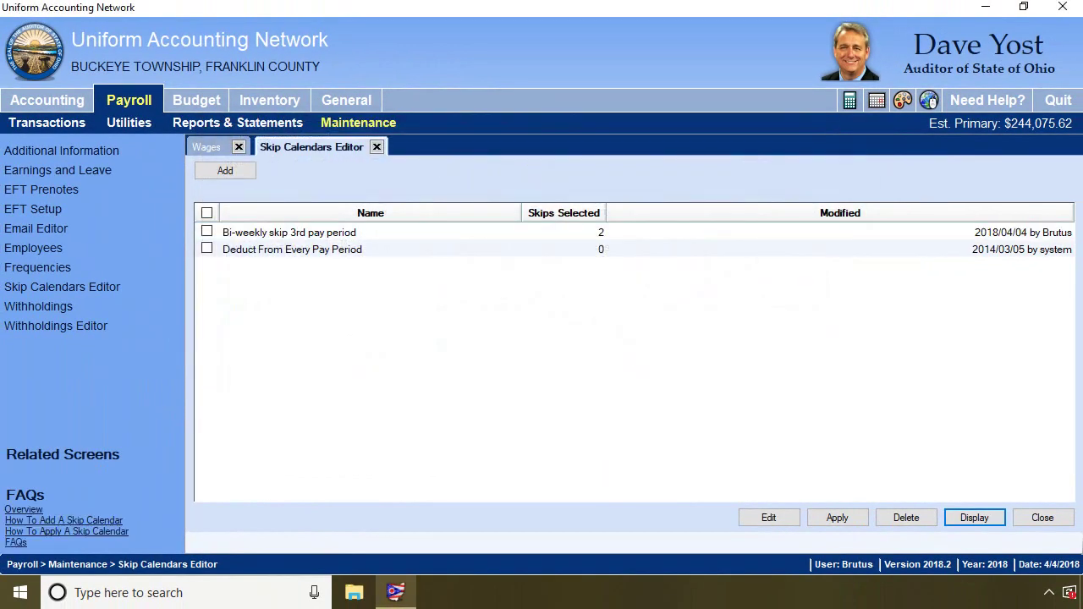
click(377, 147)
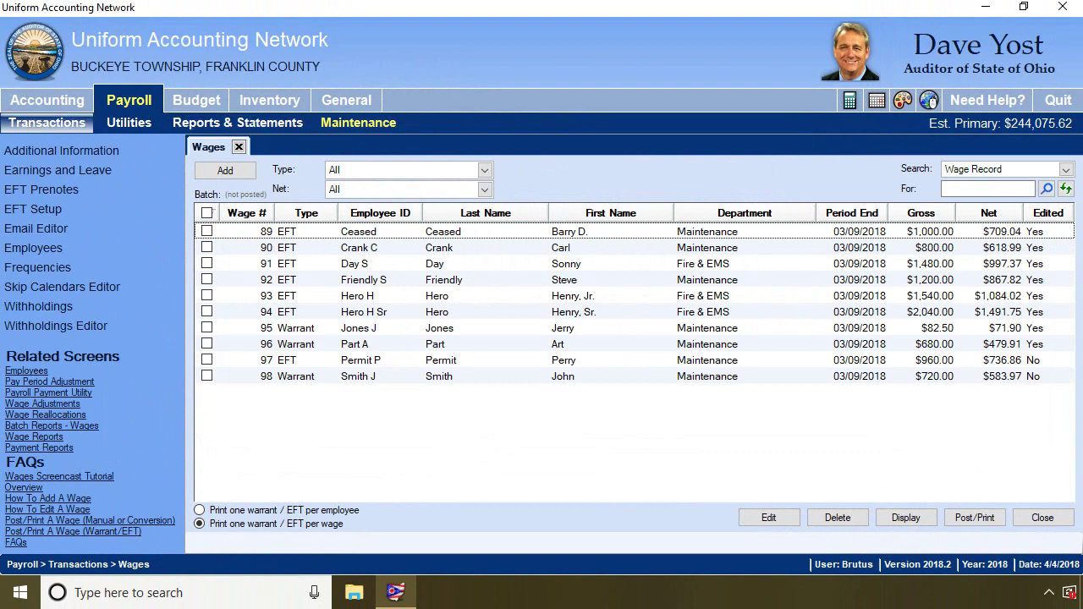
Step: Open the Pay Period Adjustment utility and list the Bi-Weekly batch wages whose recorded pay period ends 03/09/2018
click(114, 122)
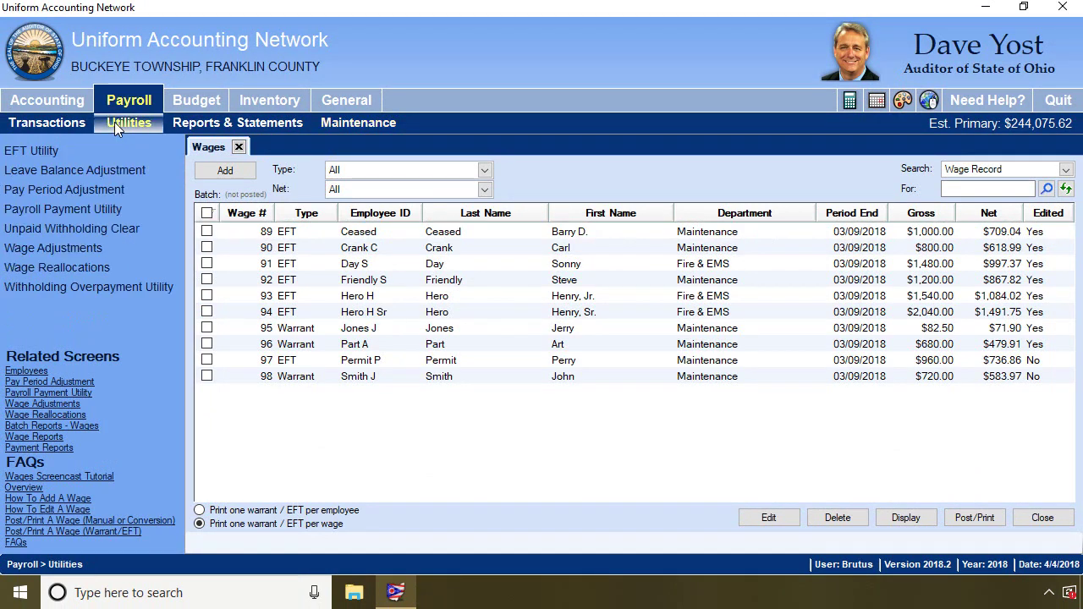
click(80, 189)
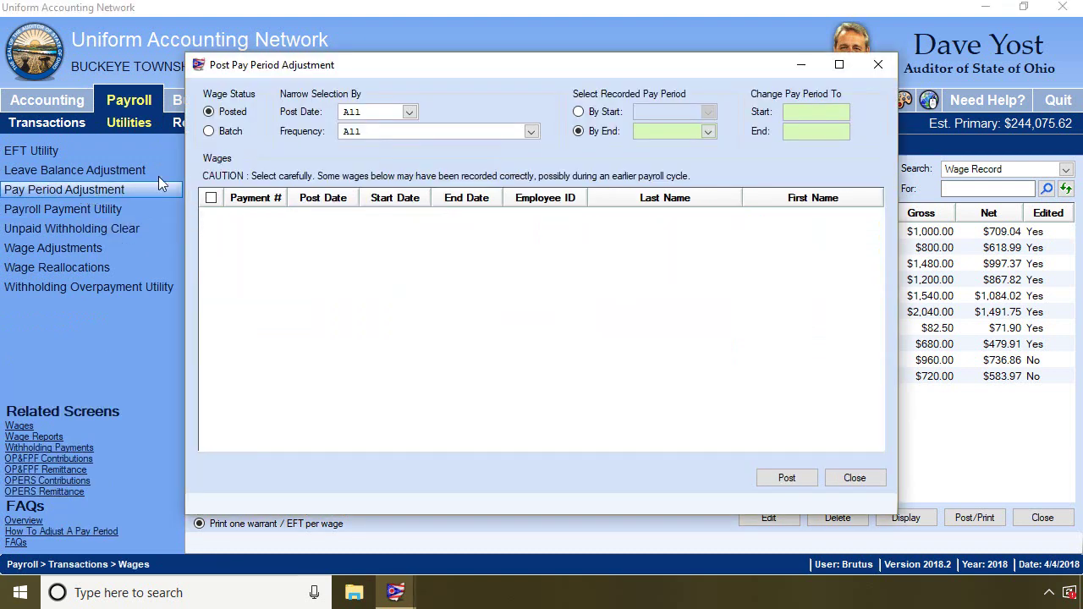
click(209, 131)
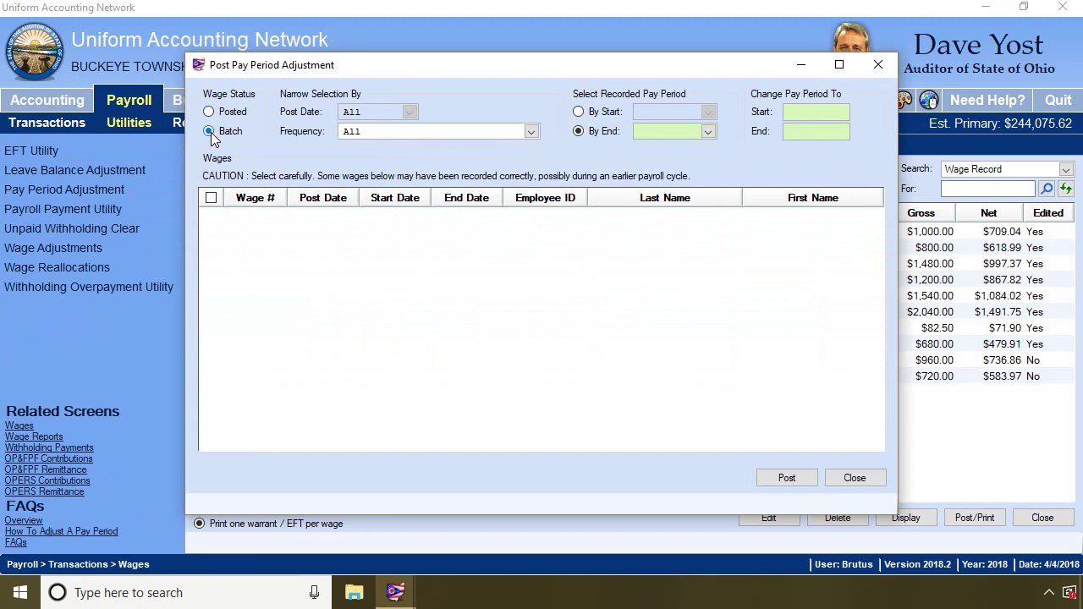
click(533, 132)
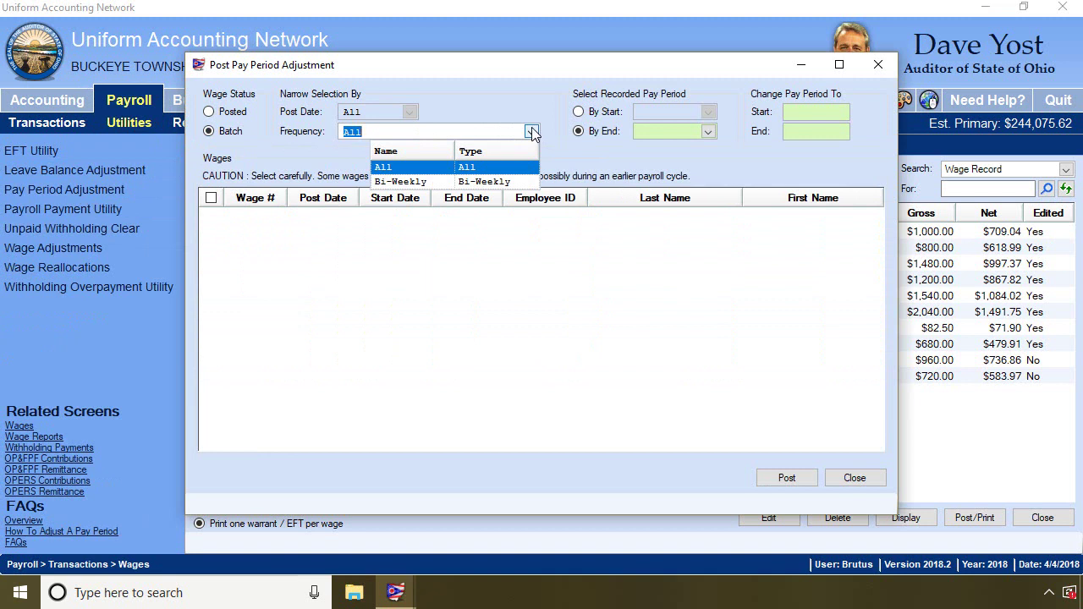
click(410, 182)
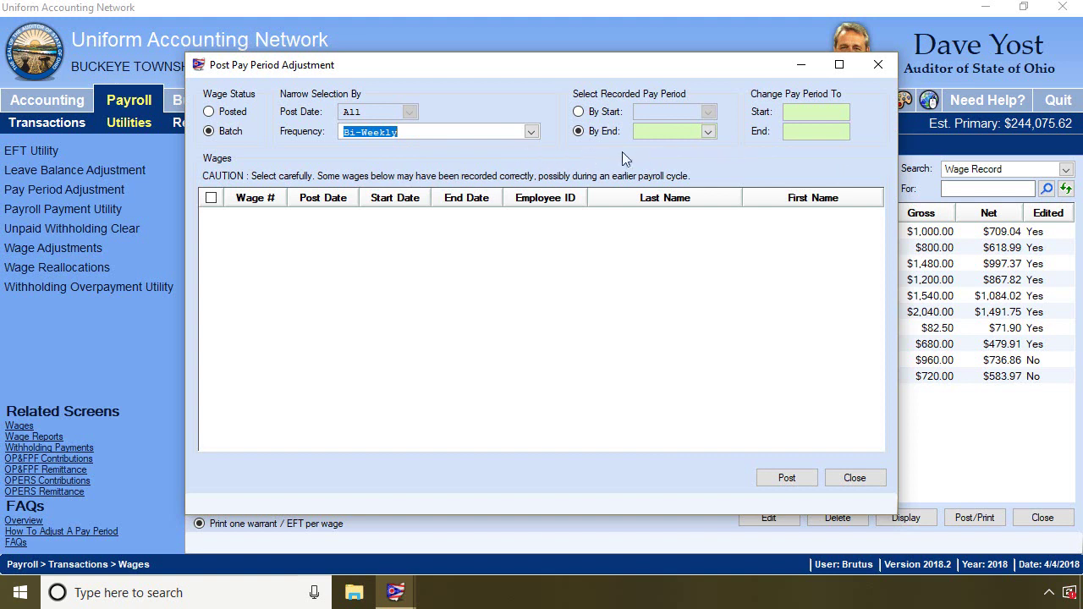
click(710, 132)
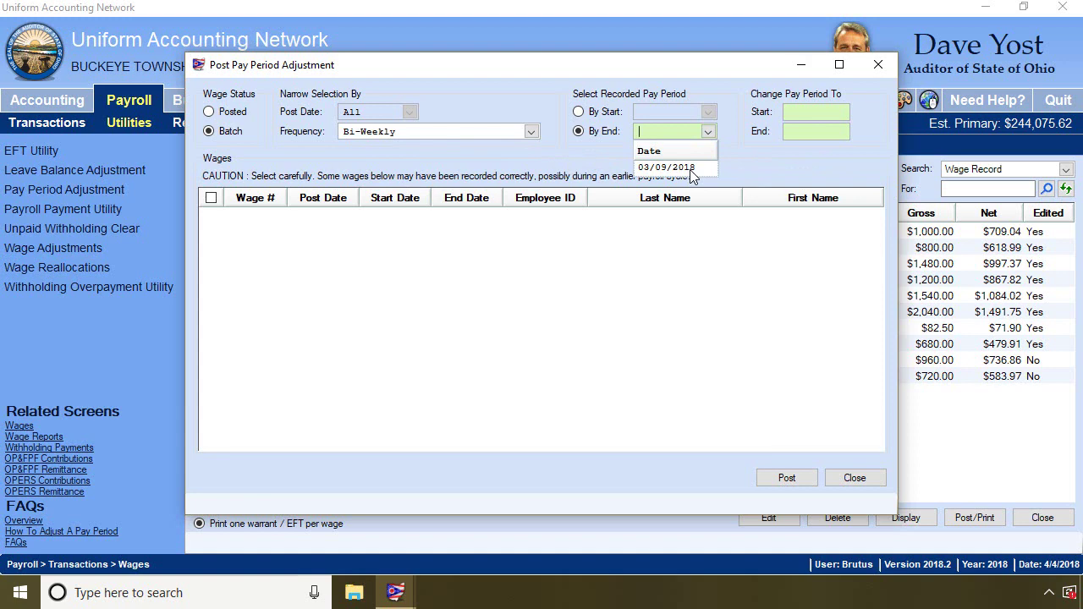
click(693, 168)
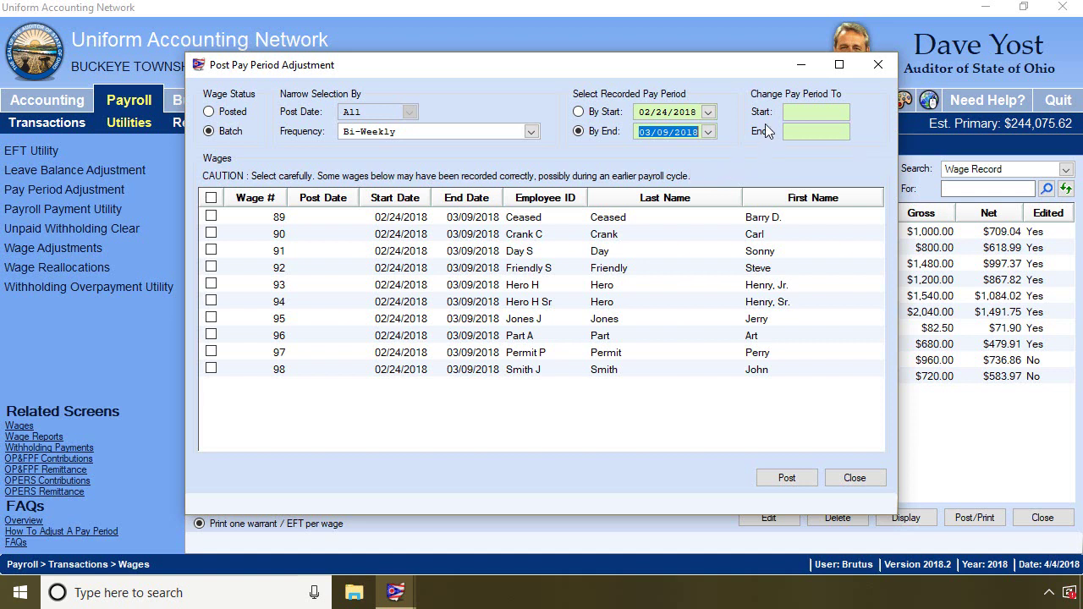
Step: Post a pay period change to 03/10/2018 through 03/23/2018 for all listed wages, declining the affected-wages report, and close the utility
click(790, 111)
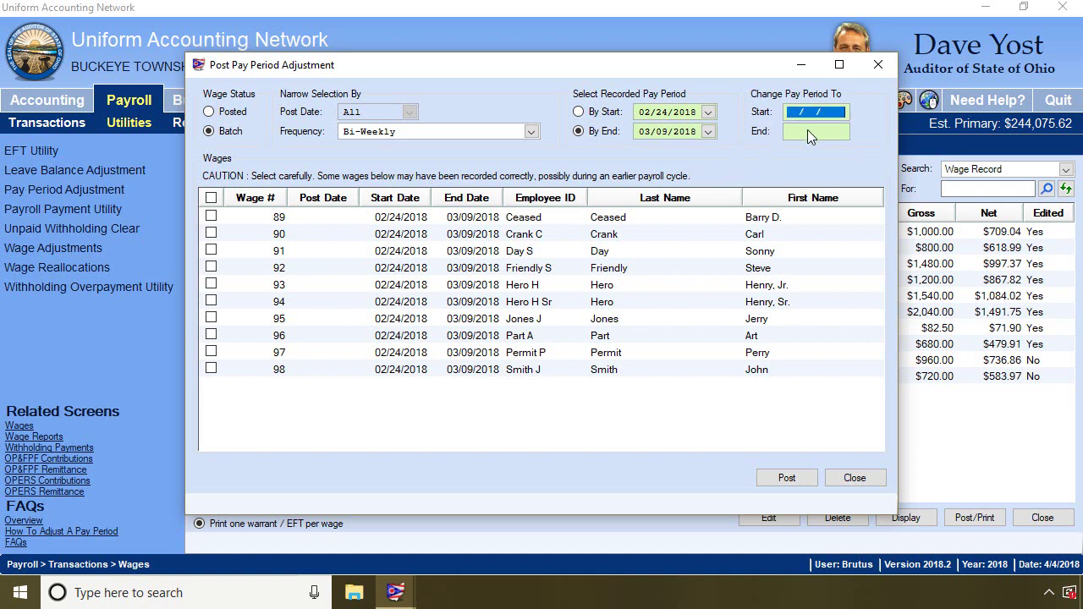
text(03/)
text(10/2018)
key(Tab)
text(03/23/  18)
click(211, 197)
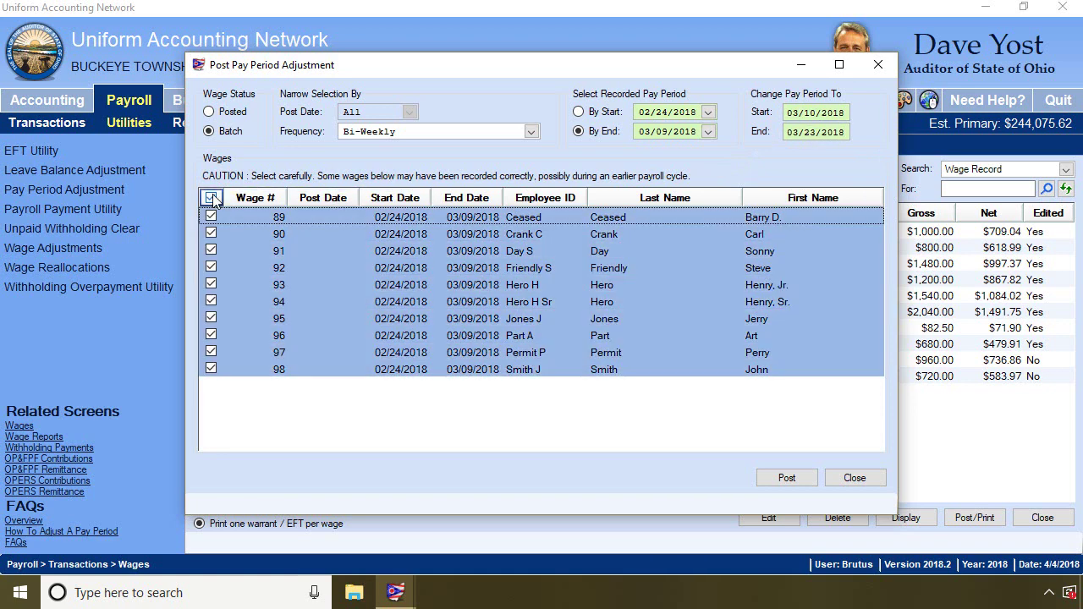
click(786, 479)
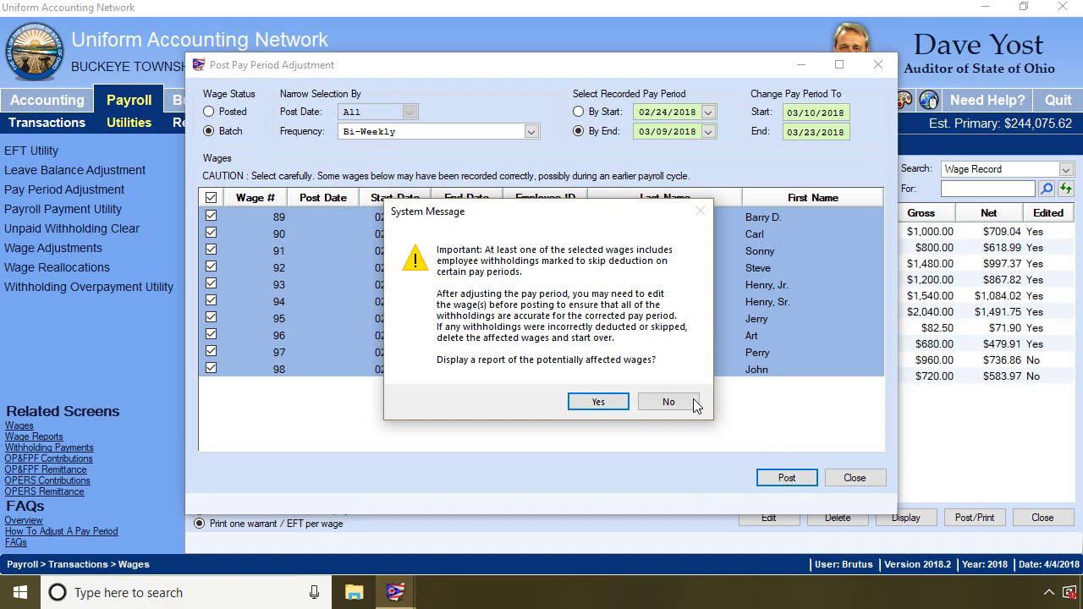
click(667, 403)
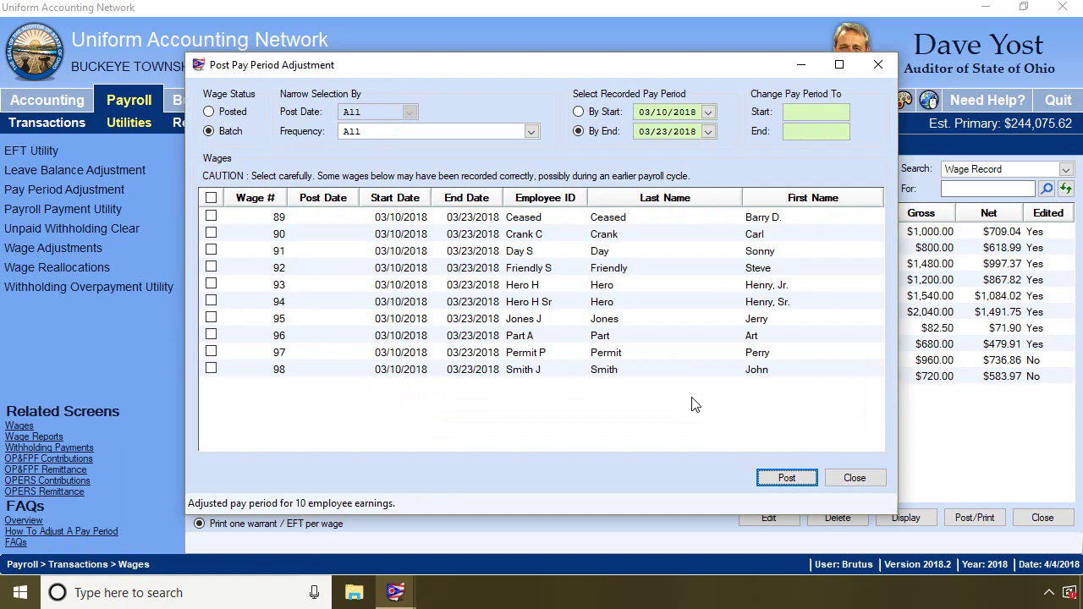
click(855, 479)
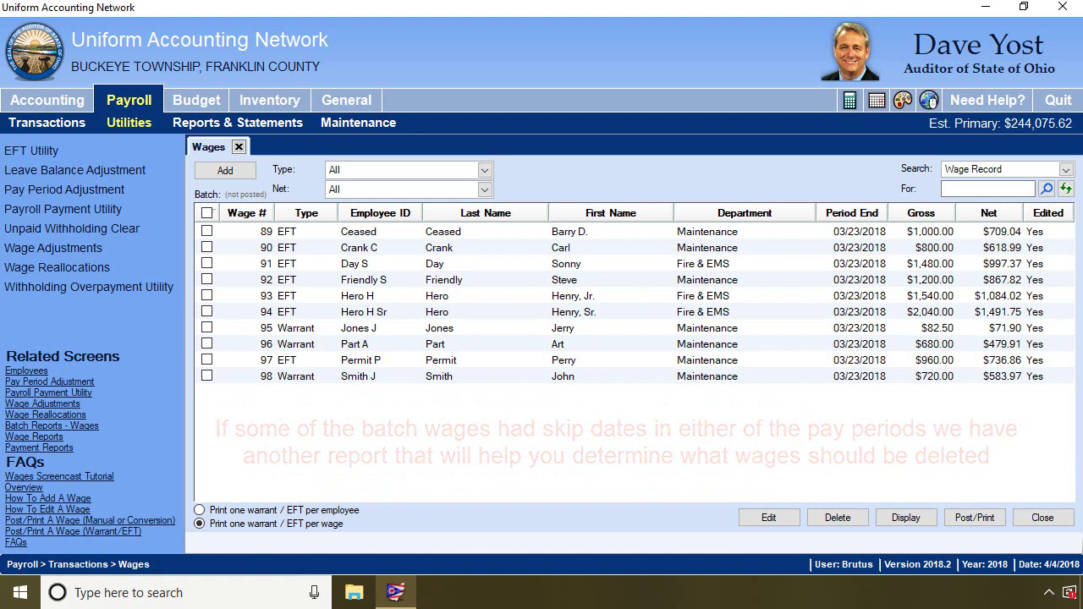
Step: Display the 2018 Employee Skip Withholding report for all listed employees to examine the skip dates, and close the employee reports
click(237, 123)
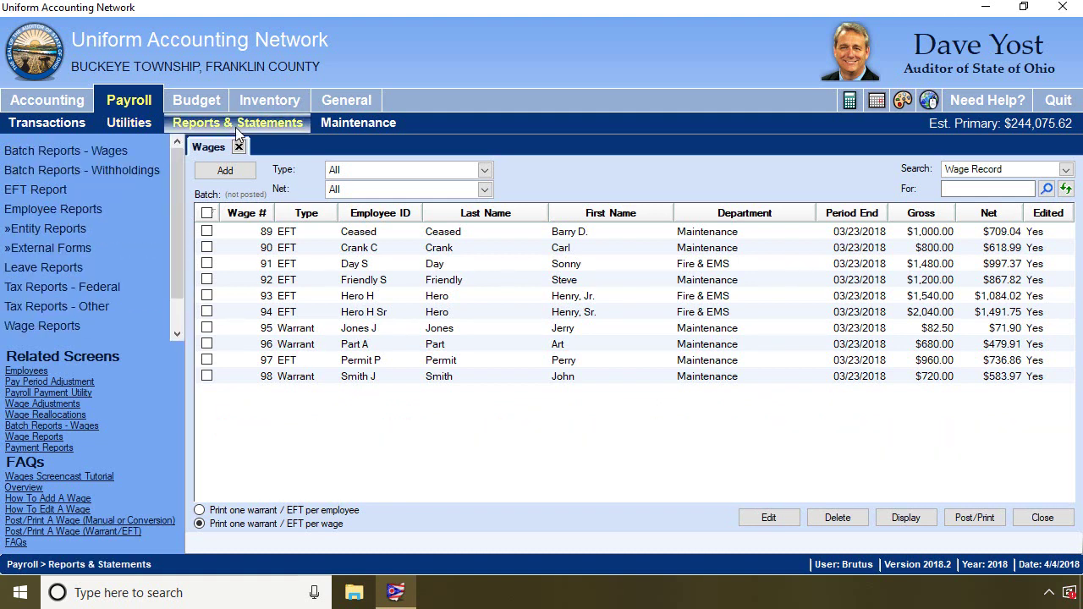
click(101, 209)
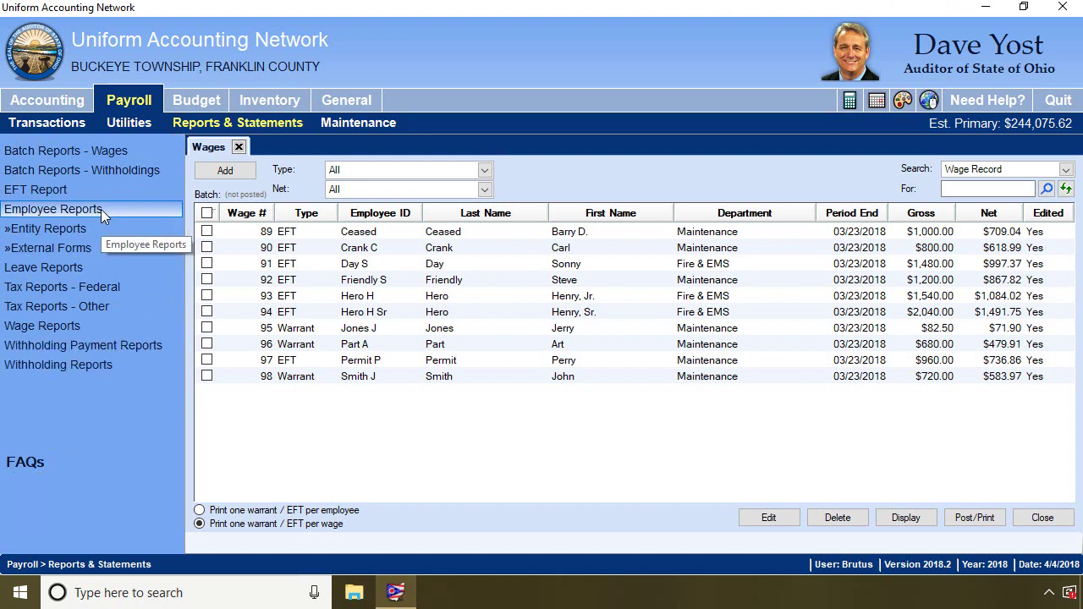
click(443, 172)
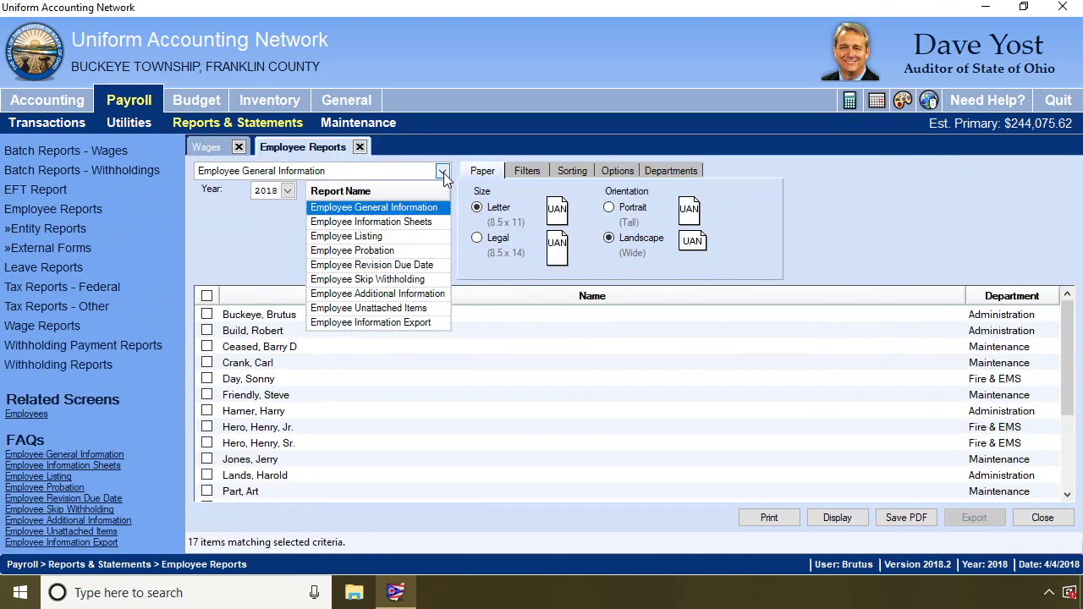
click(418, 284)
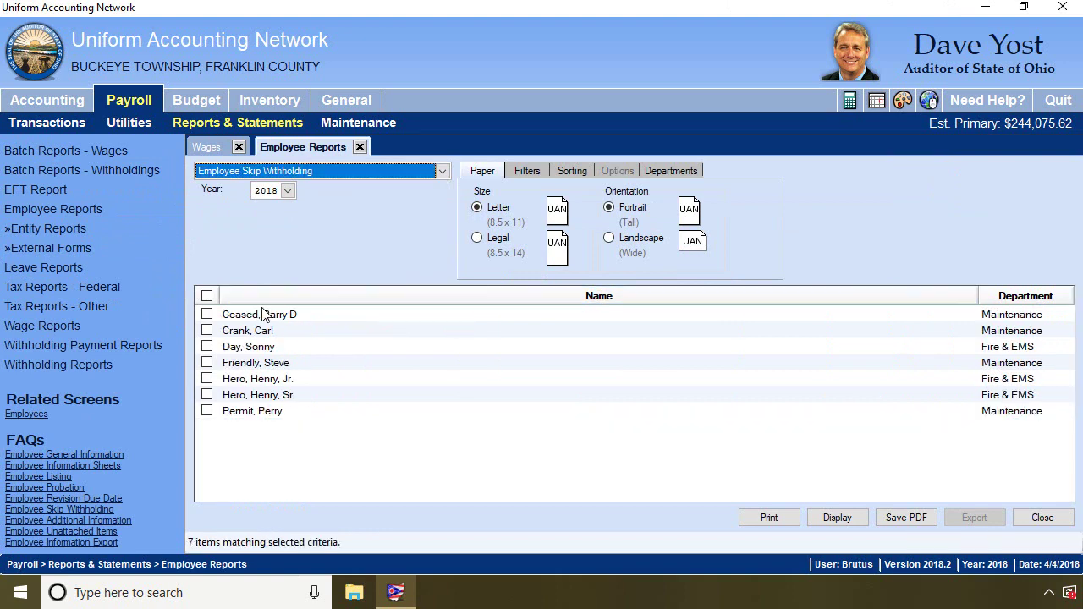
click(207, 296)
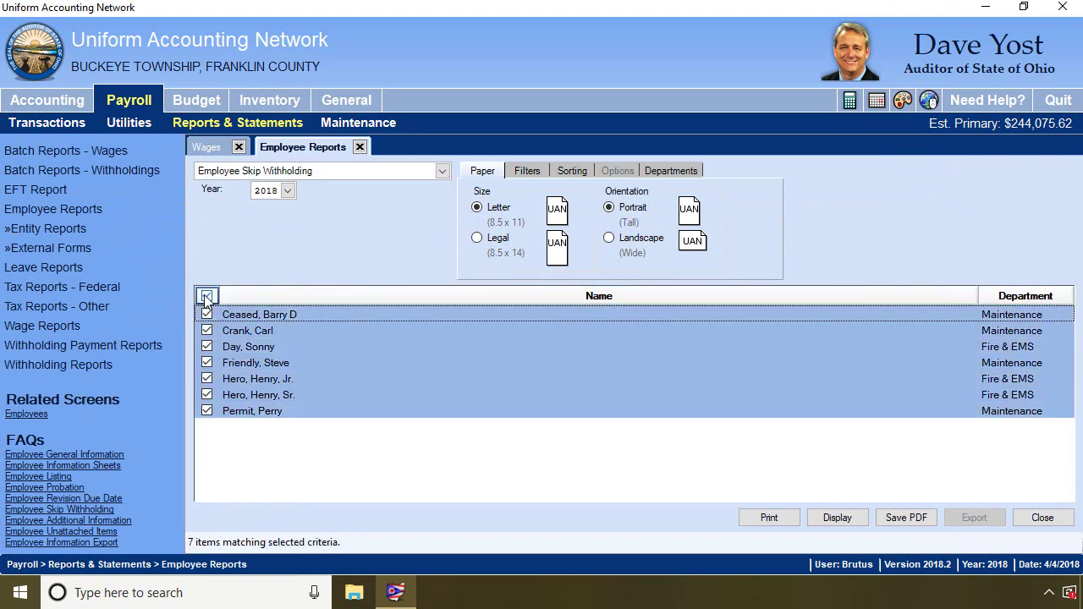
click(841, 522)
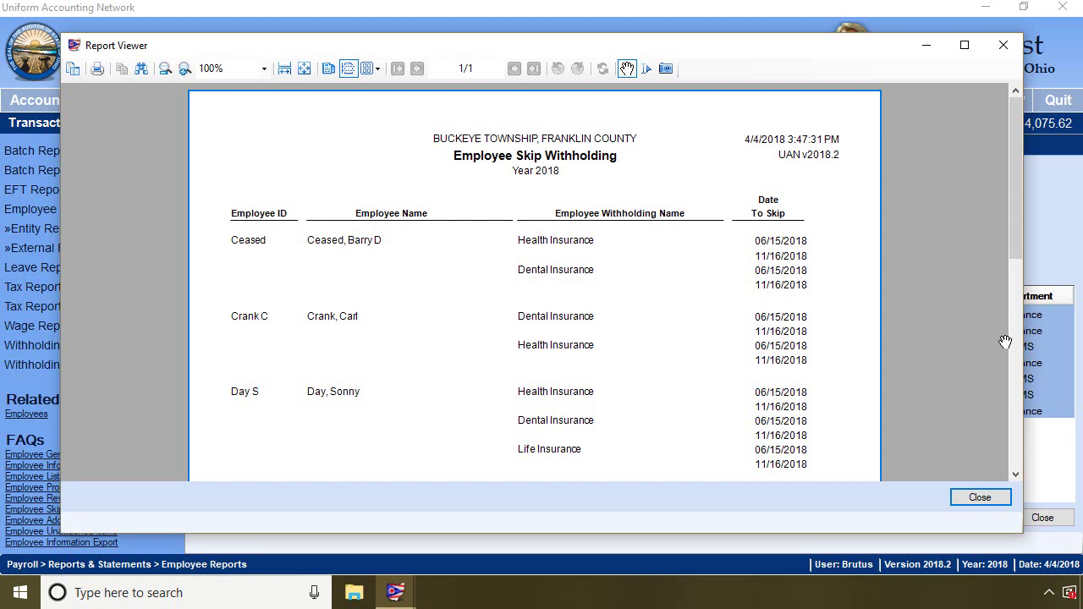
click(981, 499)
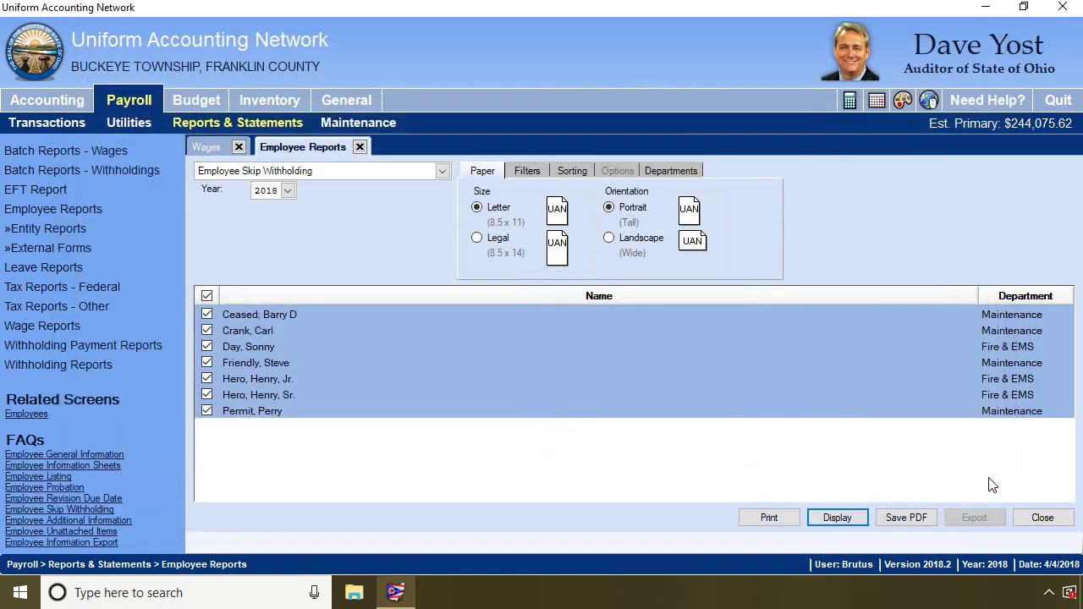
click(360, 147)
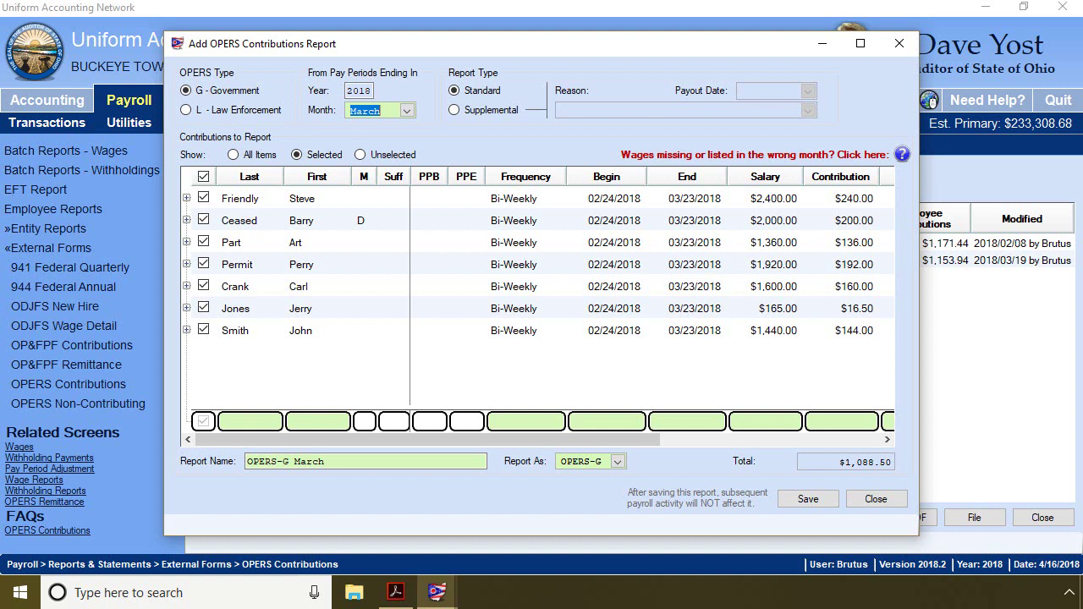
Step: Review the missing-wages help and the first employee's payment details in the March OPERS contributions report, and close it without saving
click(902, 155)
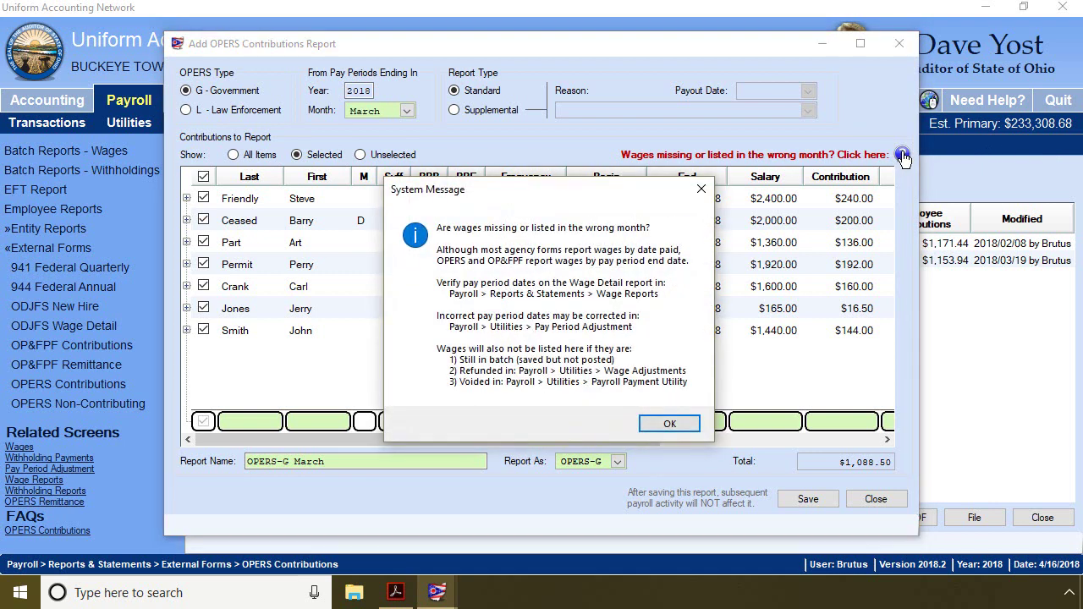
click(667, 425)
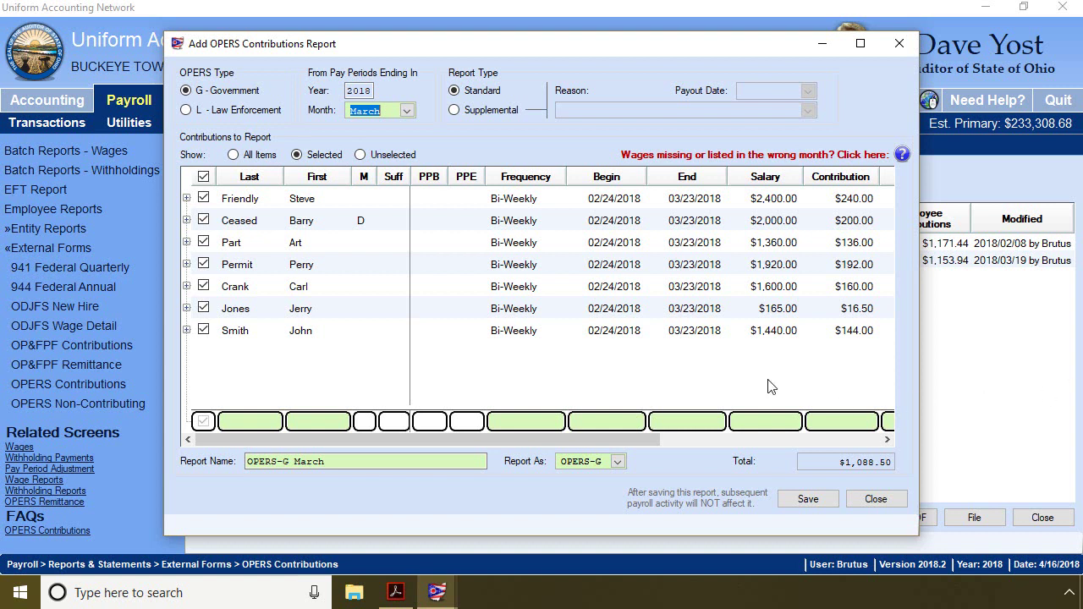
click(187, 199)
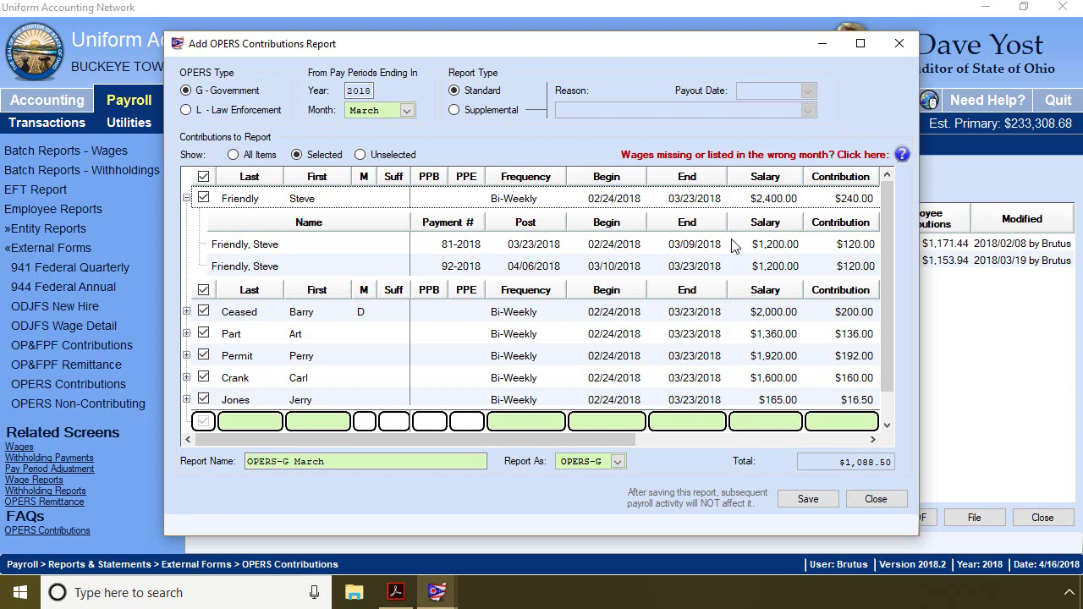
click(186, 200)
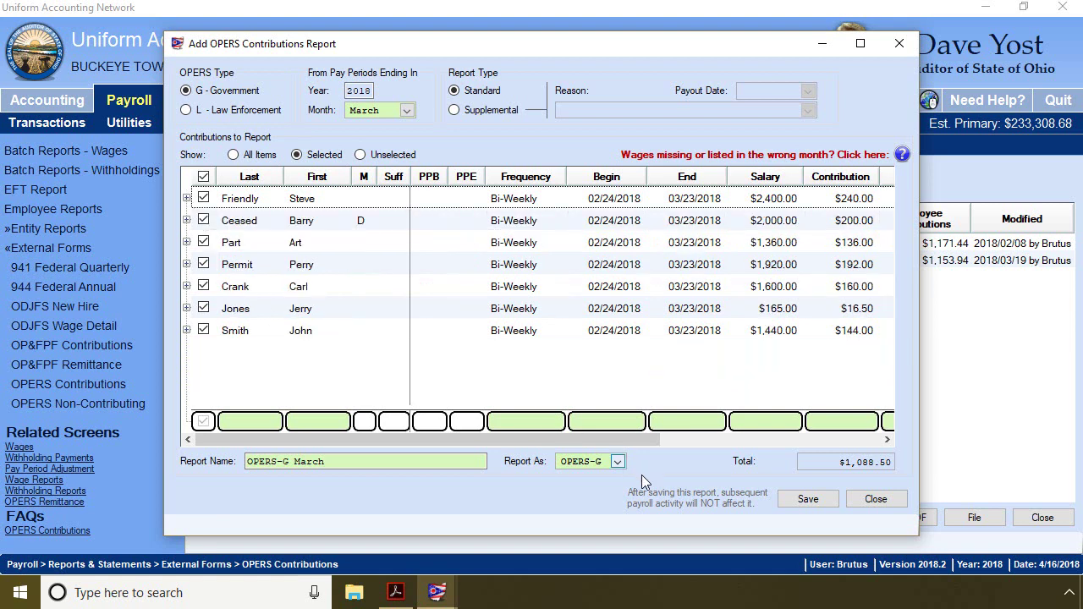
click(876, 499)
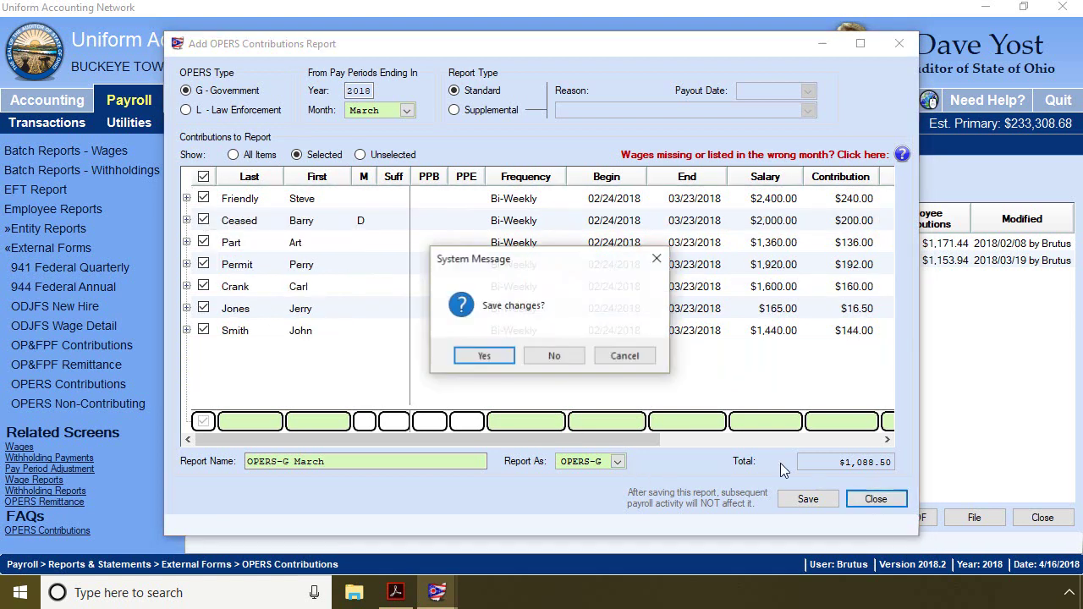
click(564, 357)
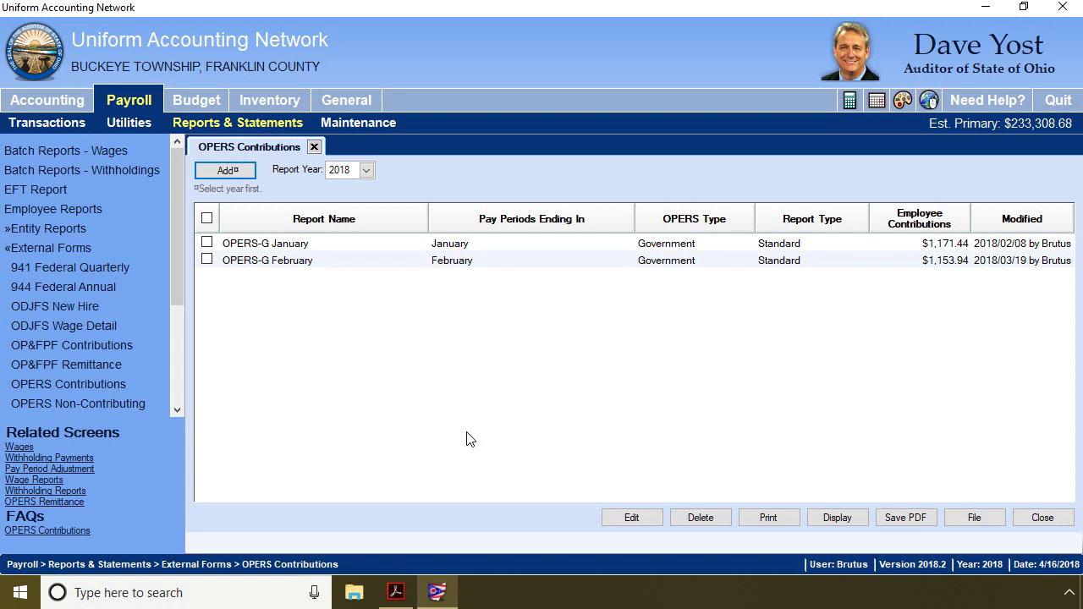
Step: Switch to Acrobat Reader to review the 2018 Monthly Pay Schedule, and close the document
click(396, 595)
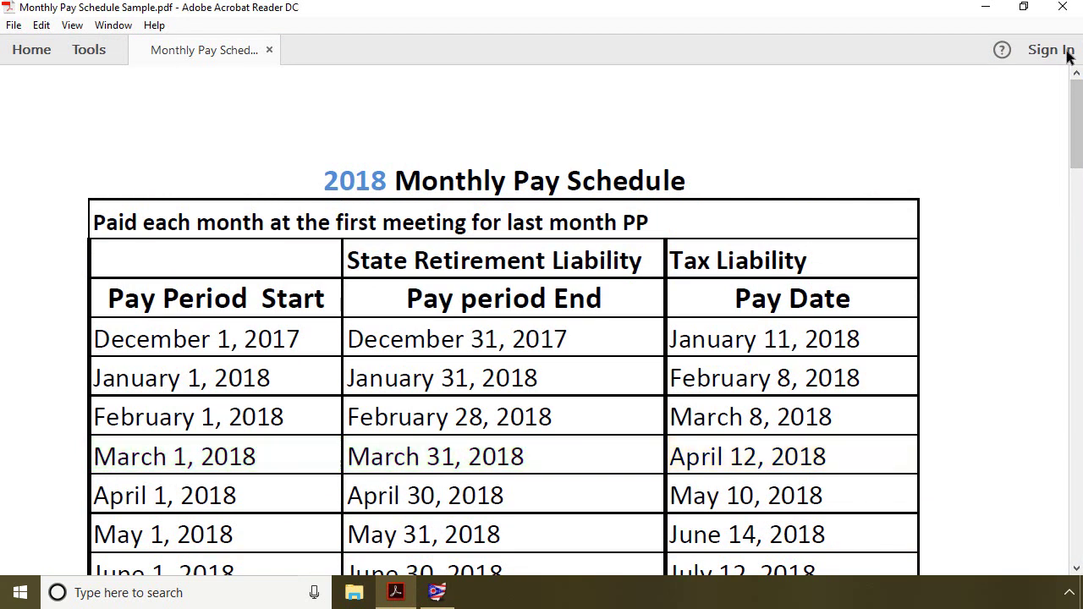
click(1064, 9)
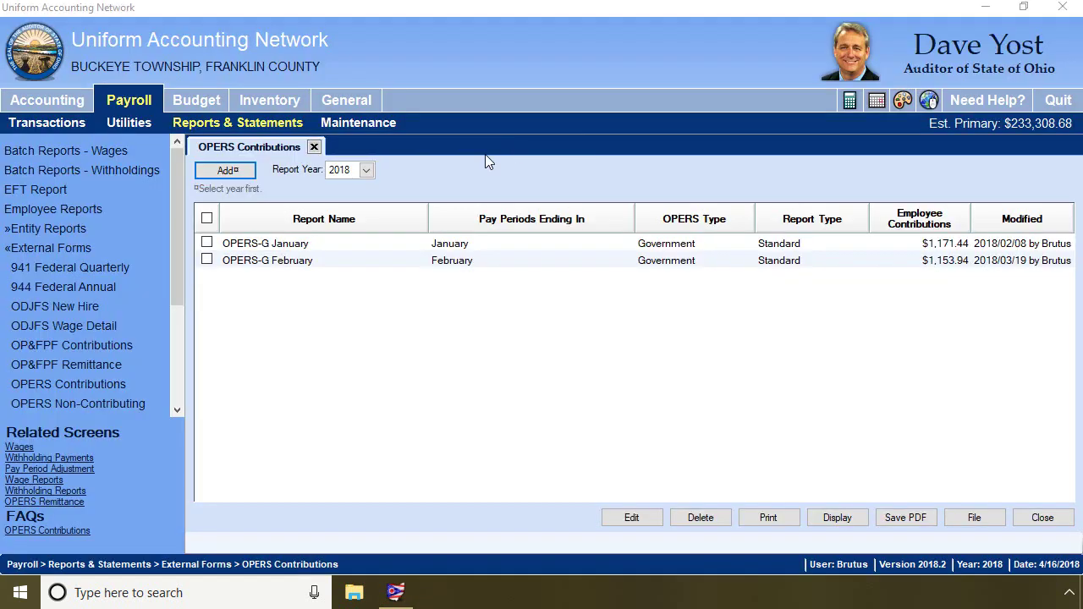
Step: Display the Wages and Overtime Summary for the full year 2018 for the first listed employee to examine the pay periods, and close the viewer
drag(181, 251, 187, 373)
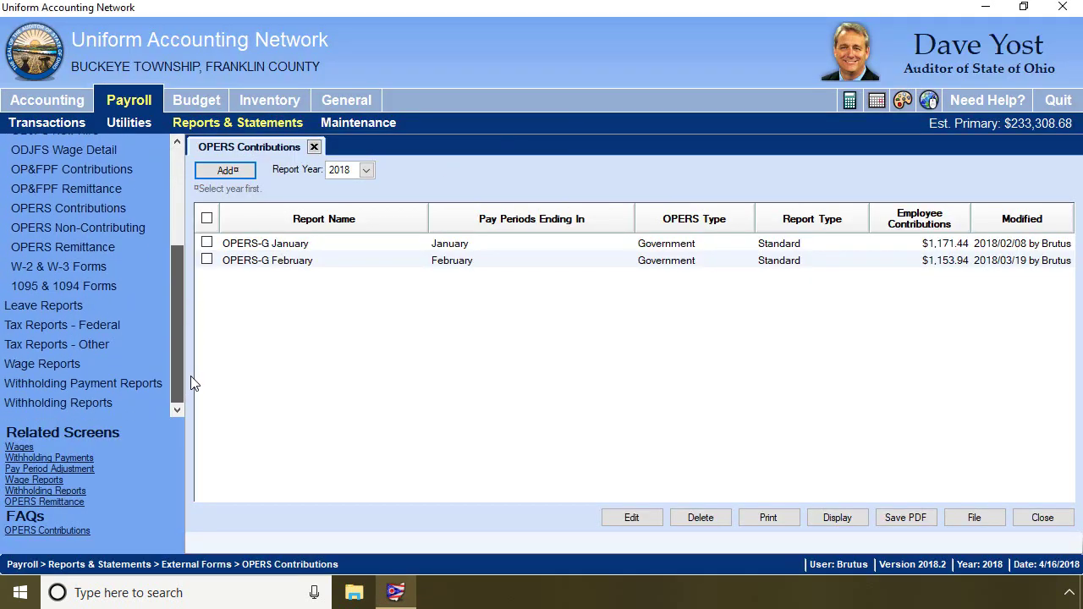
click(109, 368)
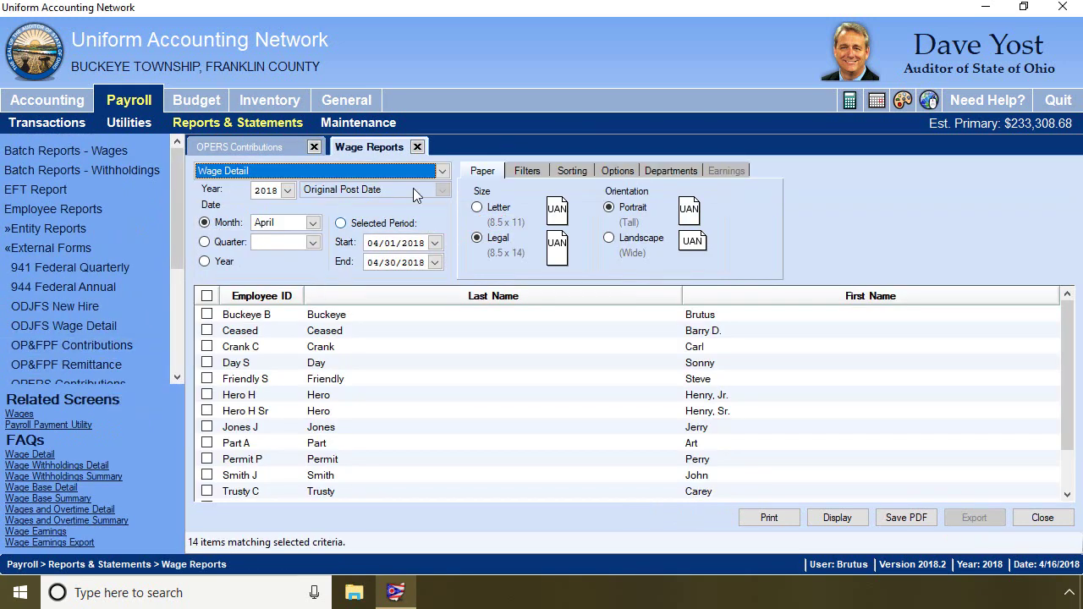
click(442, 172)
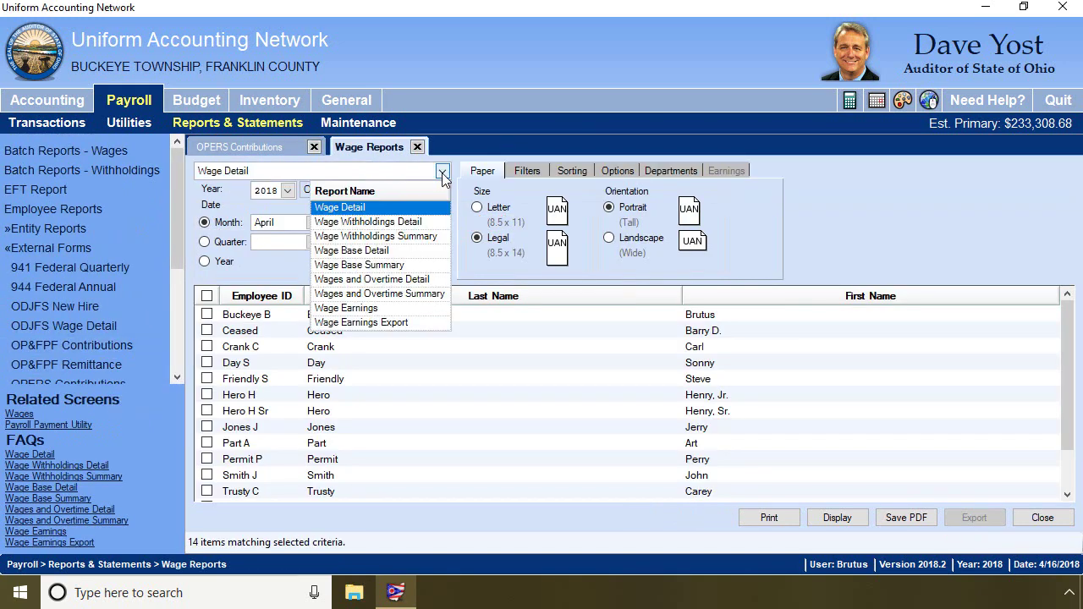
click(347, 297)
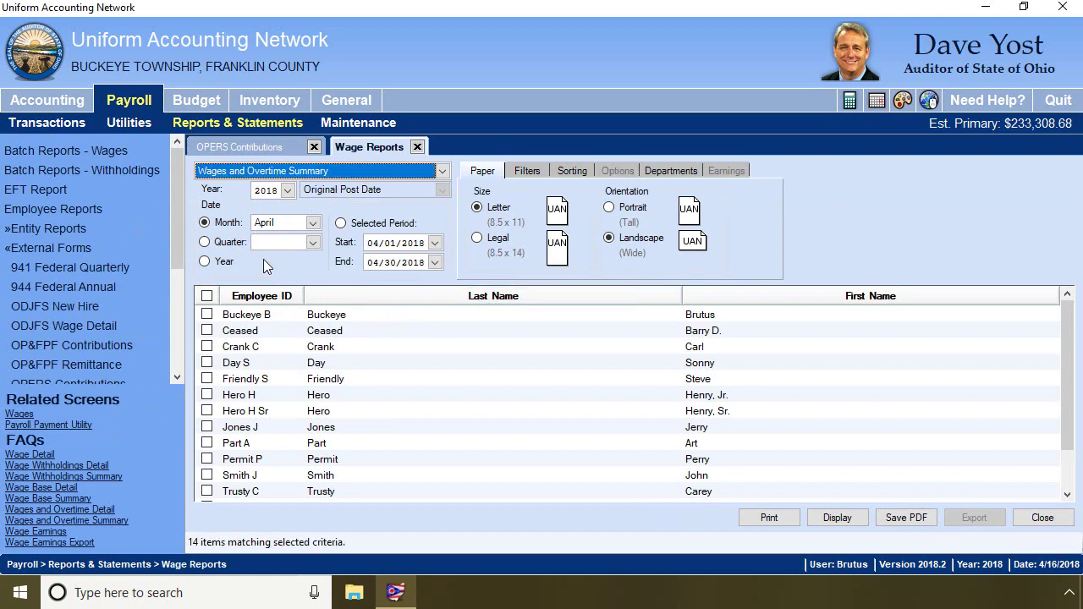
click(205, 263)
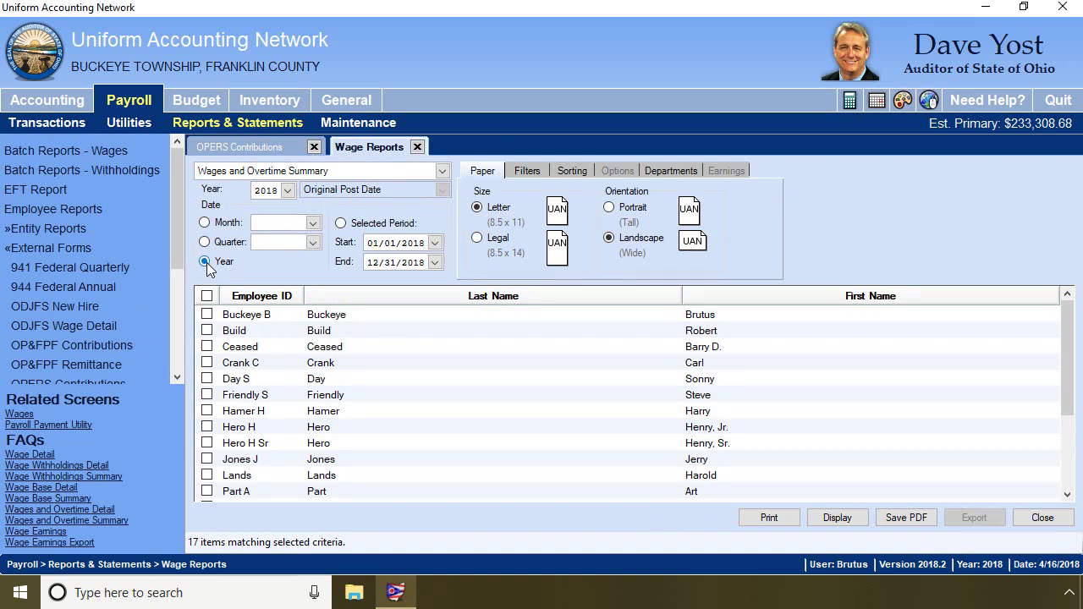
click(208, 316)
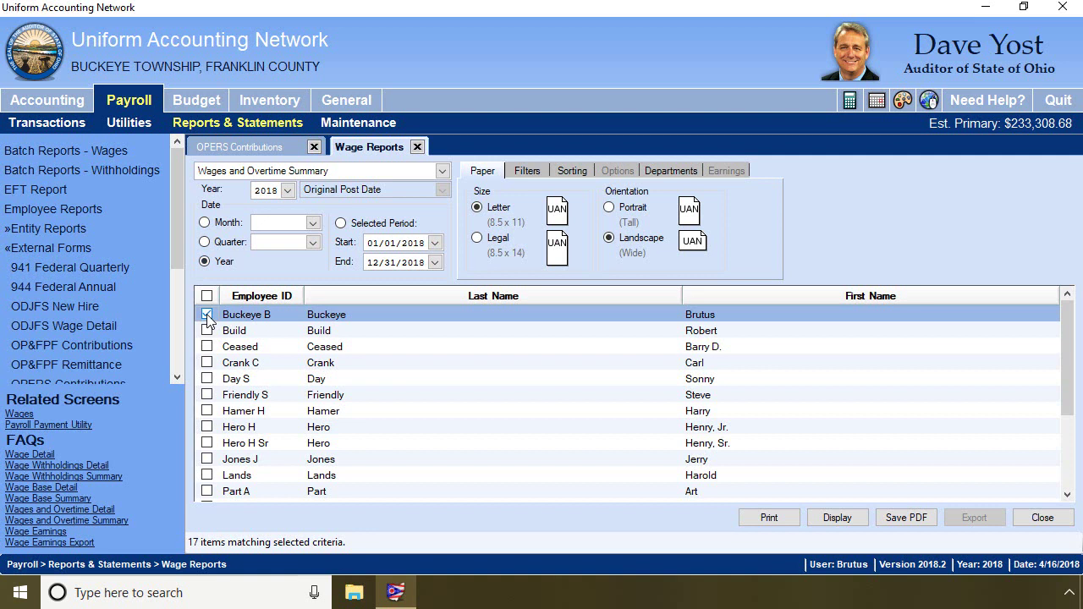
click(838, 518)
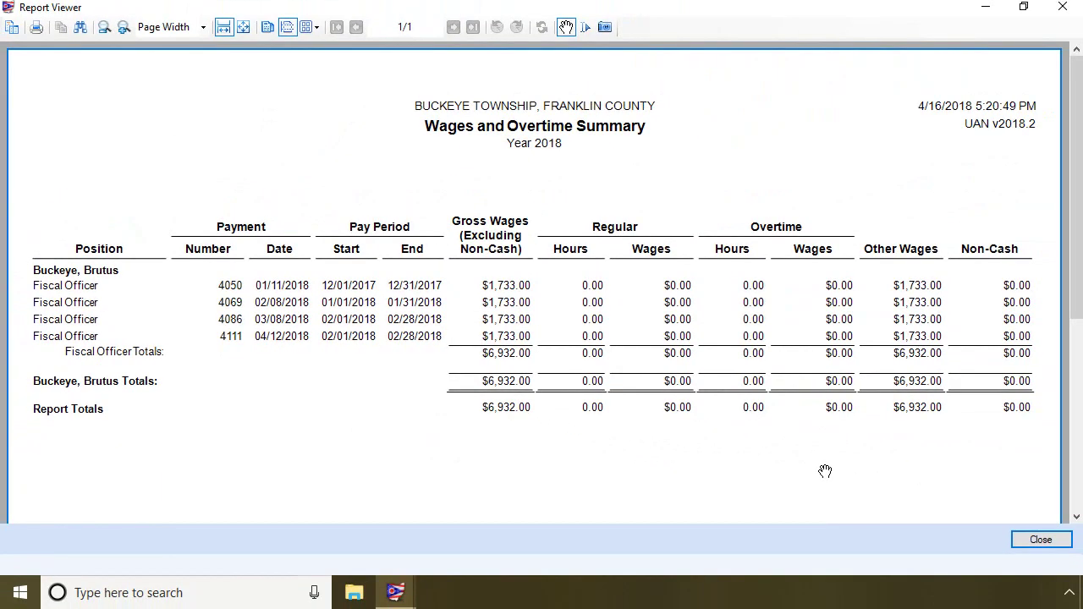
click(1061, 9)
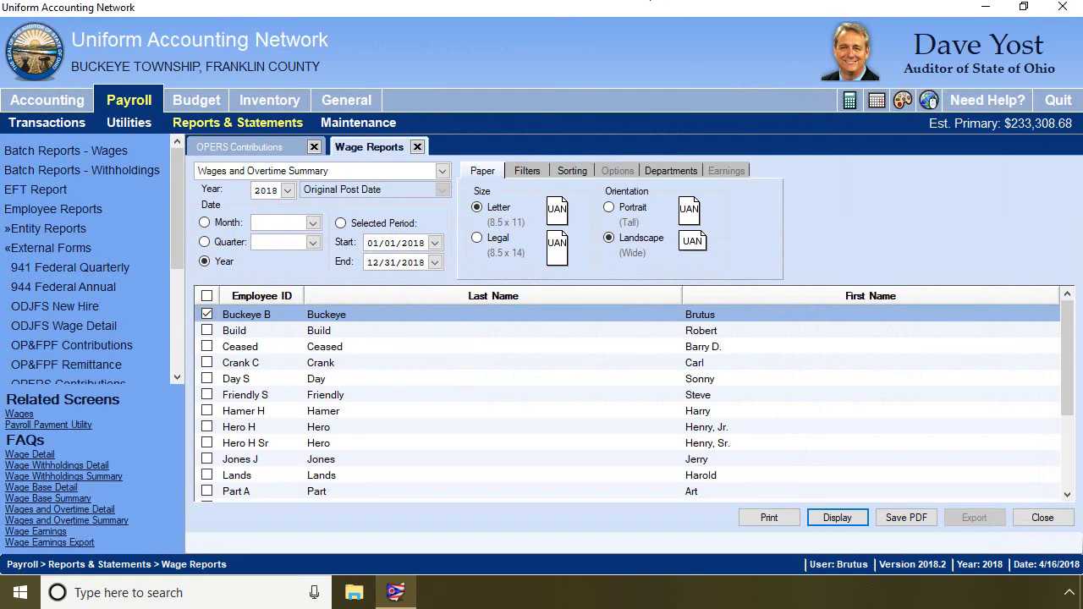
Step: Display the "Bi-weekly skip 3rd pay period" skip calendar to examine its skip dates, and close the Skip Calendars Editor
click(356, 125)
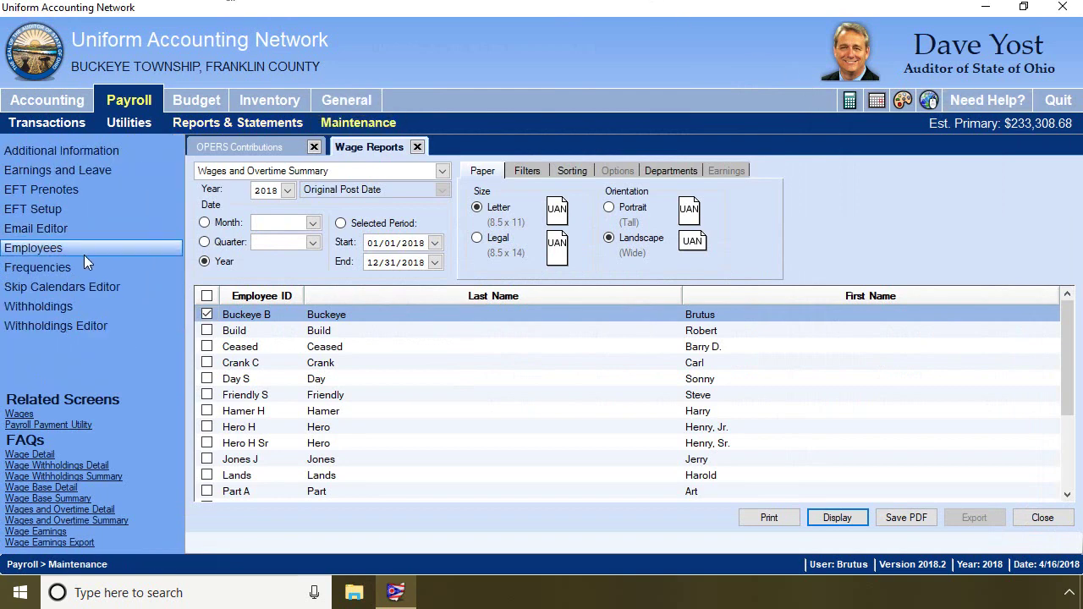
click(67, 289)
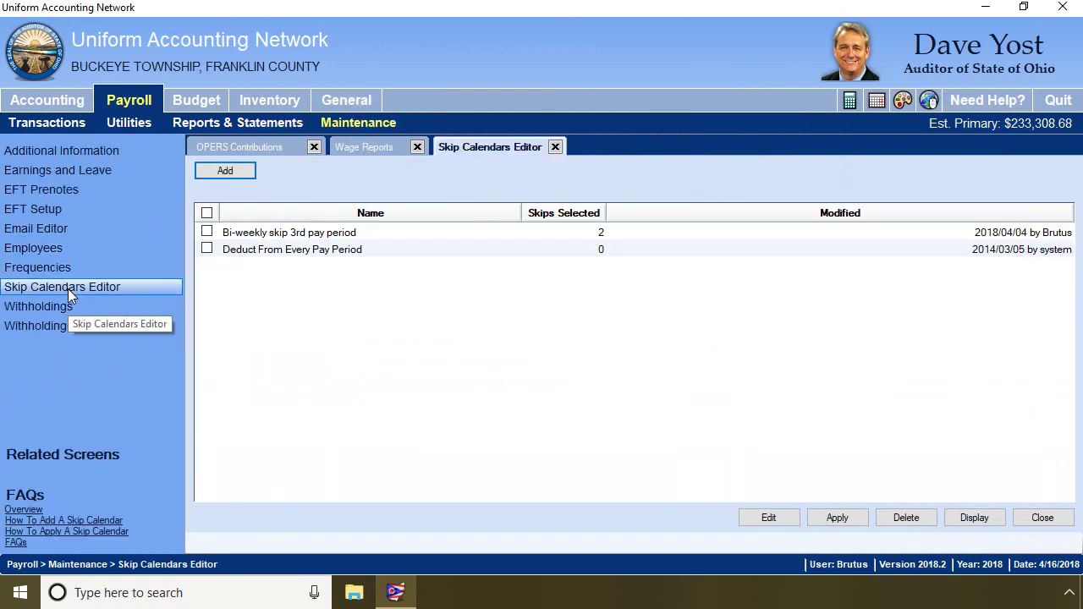
click(208, 234)
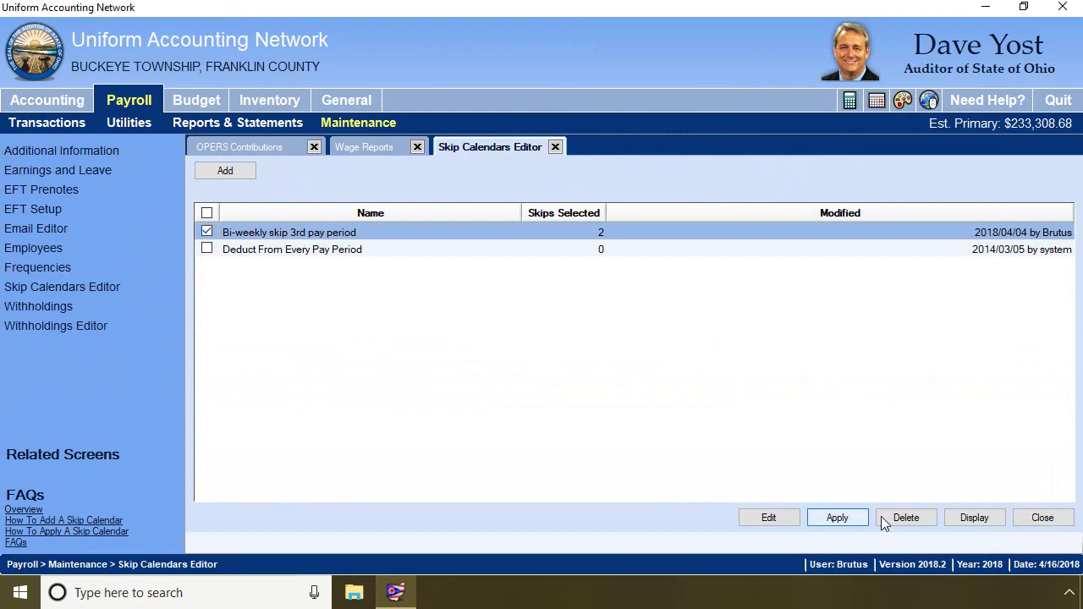
click(973, 517)
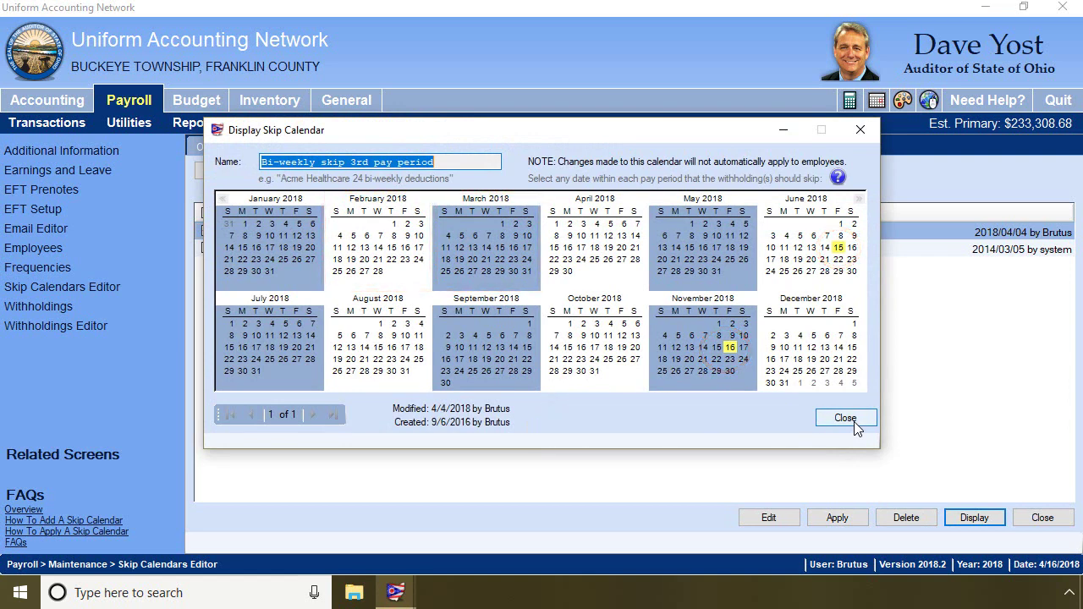
click(855, 423)
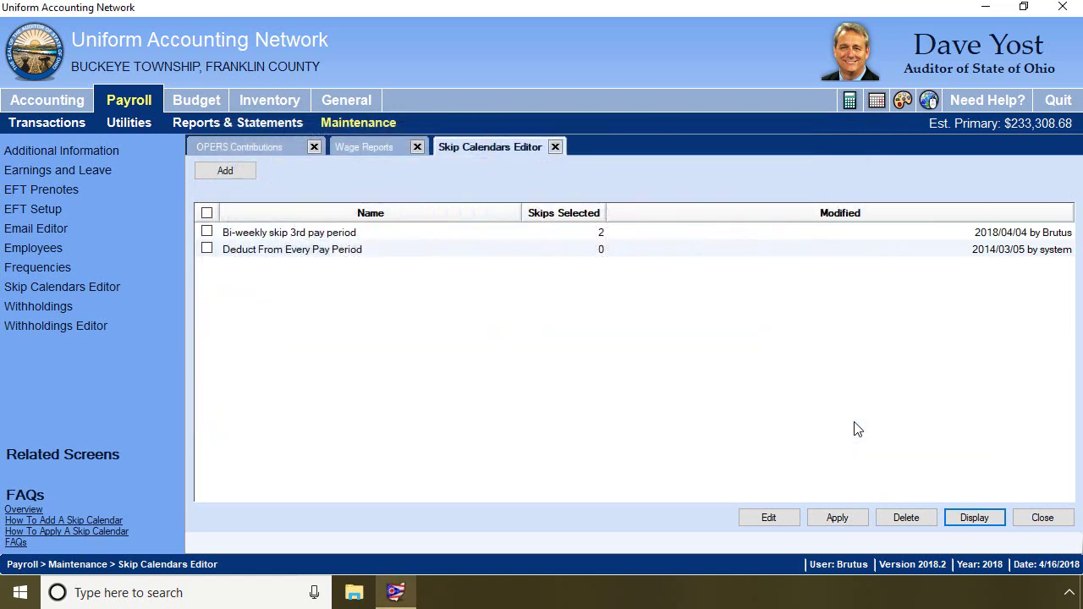
click(556, 149)
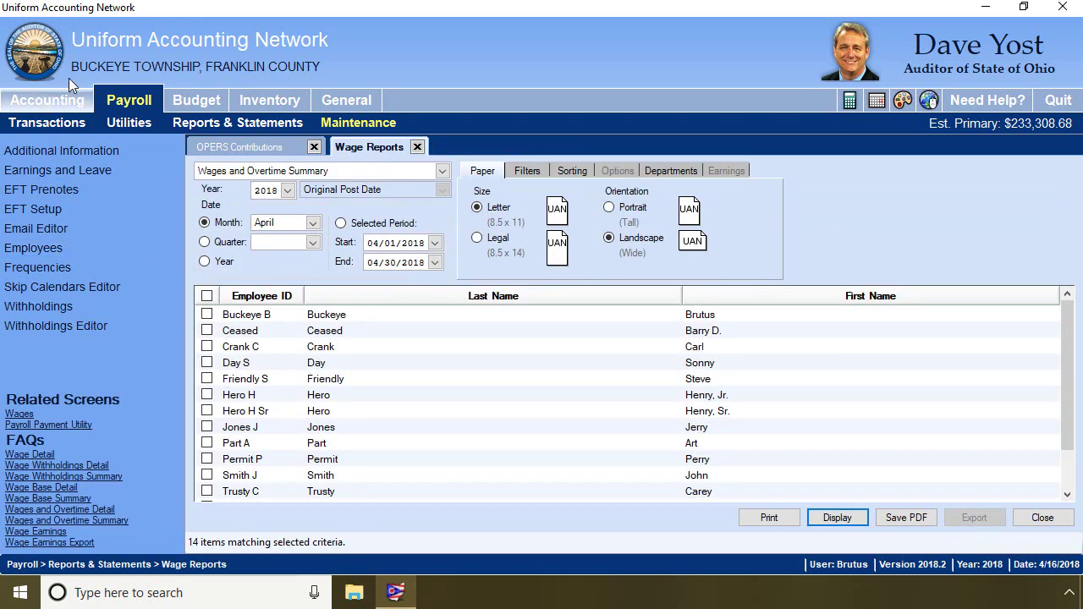
Step: Open the Pay Period Adjustment utility and list the posted Monthly wages with post date 04/12/2018 and recorded pay period end 02/28/2018
click(118, 103)
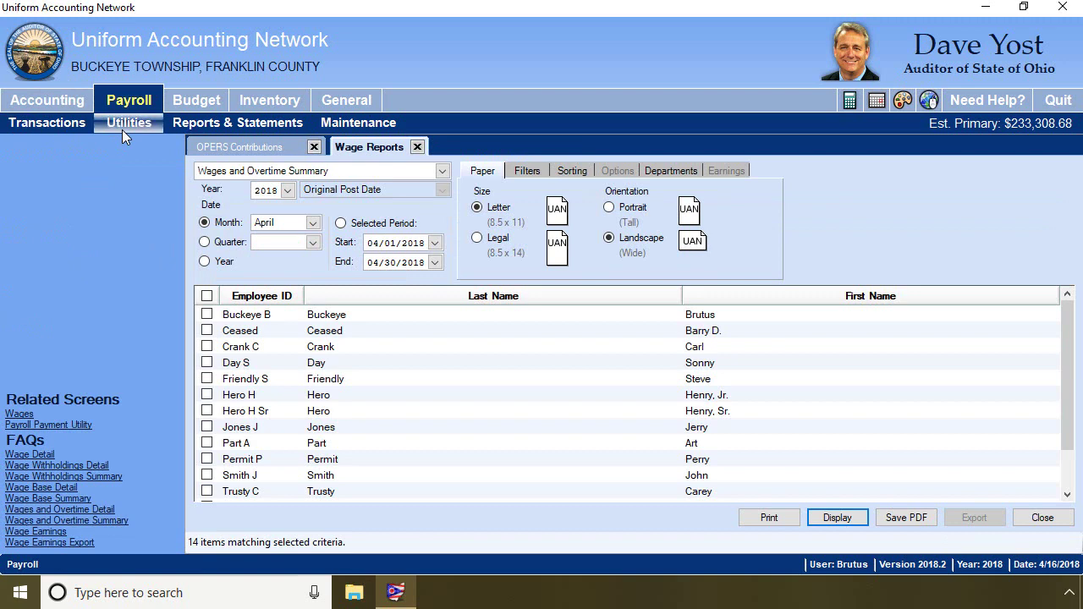
click(122, 130)
click(100, 193)
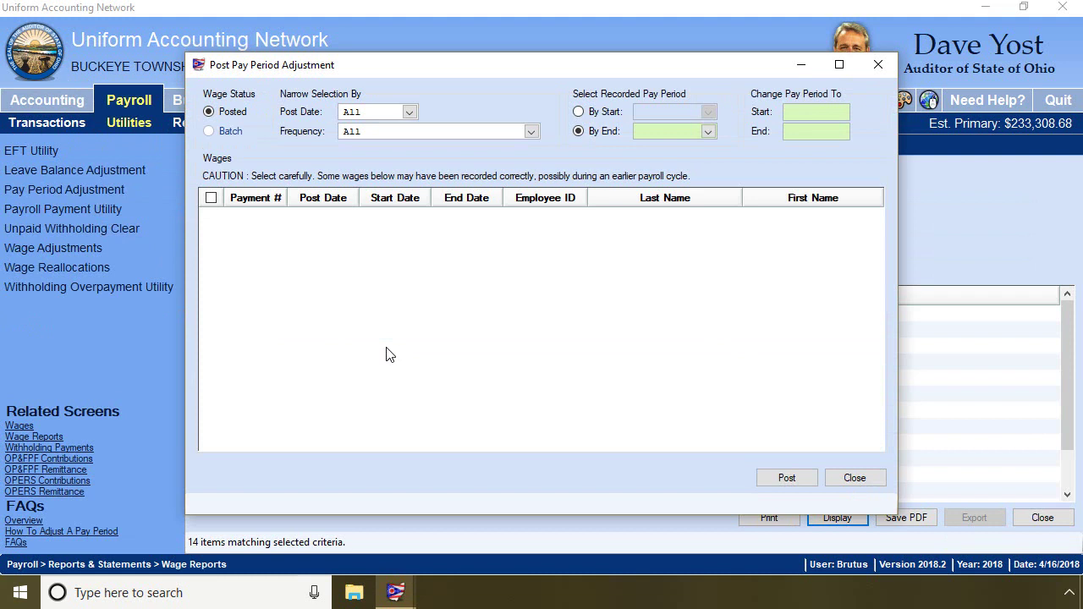
click(409, 112)
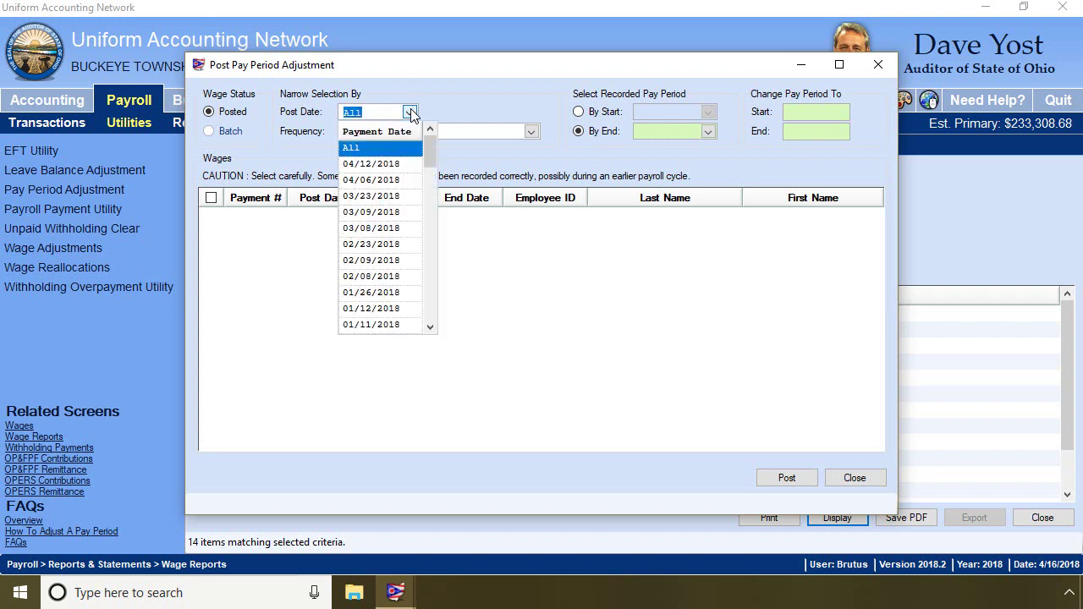
click(405, 168)
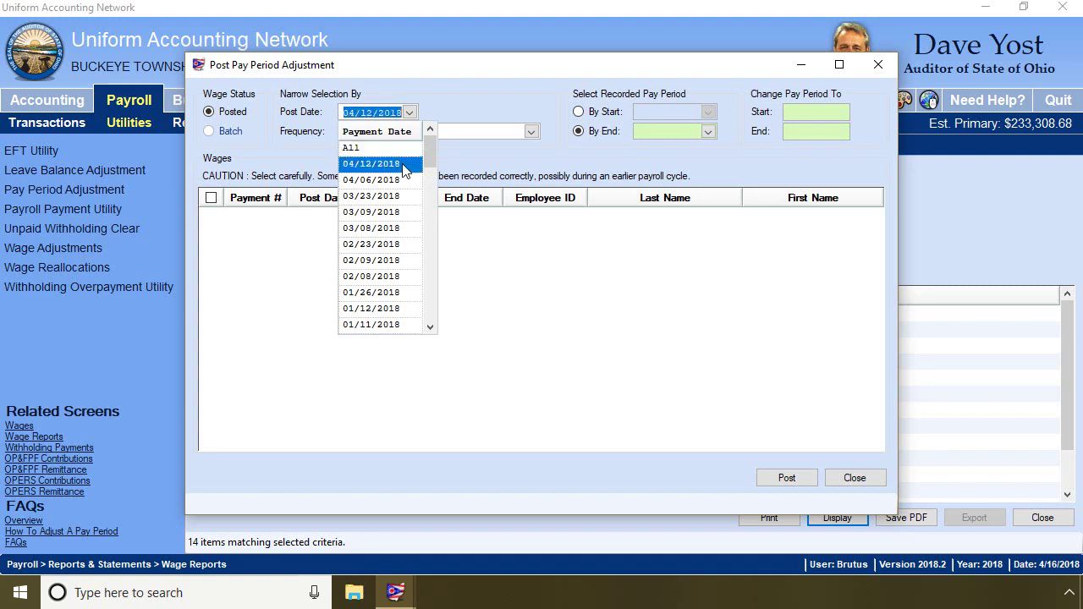
click(404, 165)
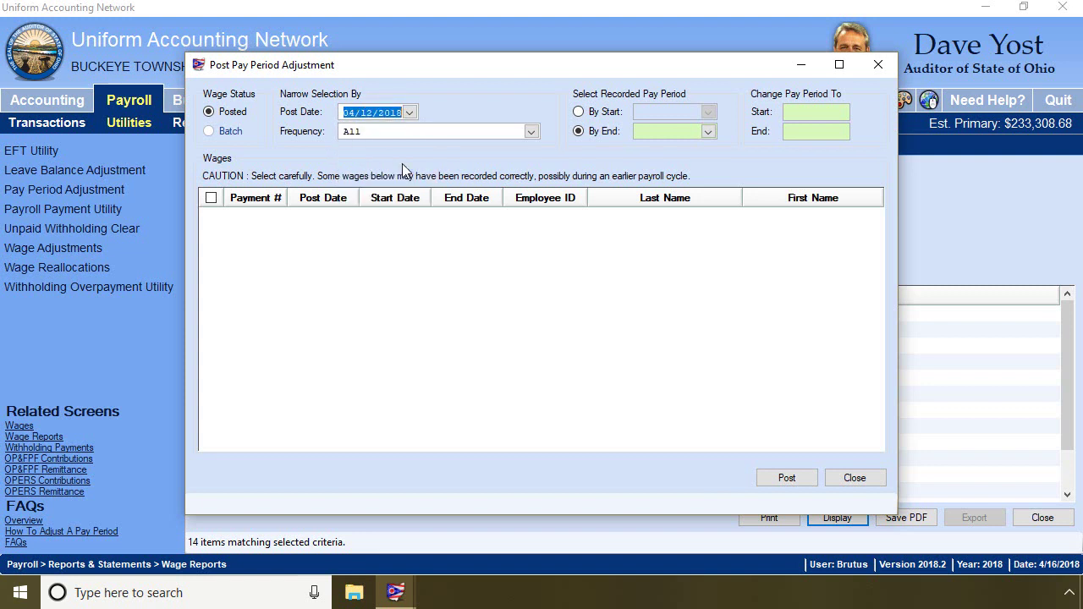
click(534, 133)
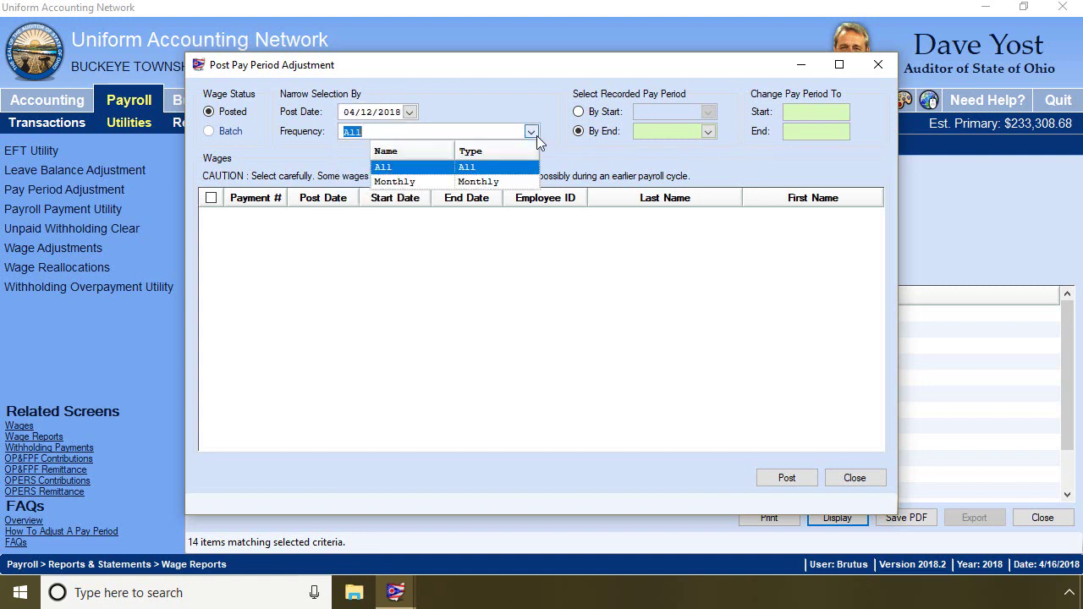
click(412, 182)
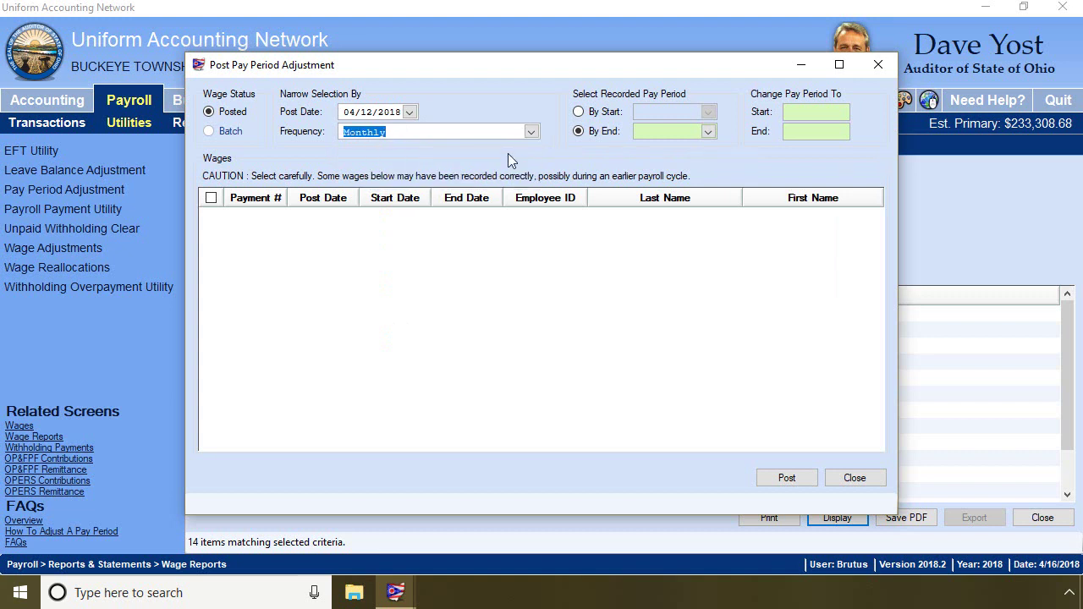
click(707, 131)
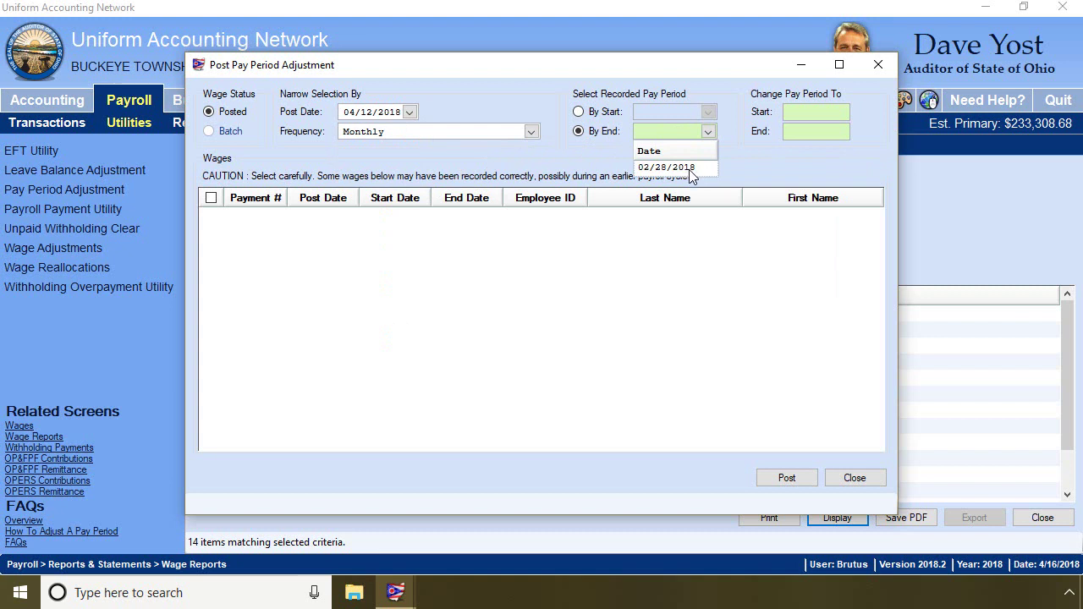
click(689, 167)
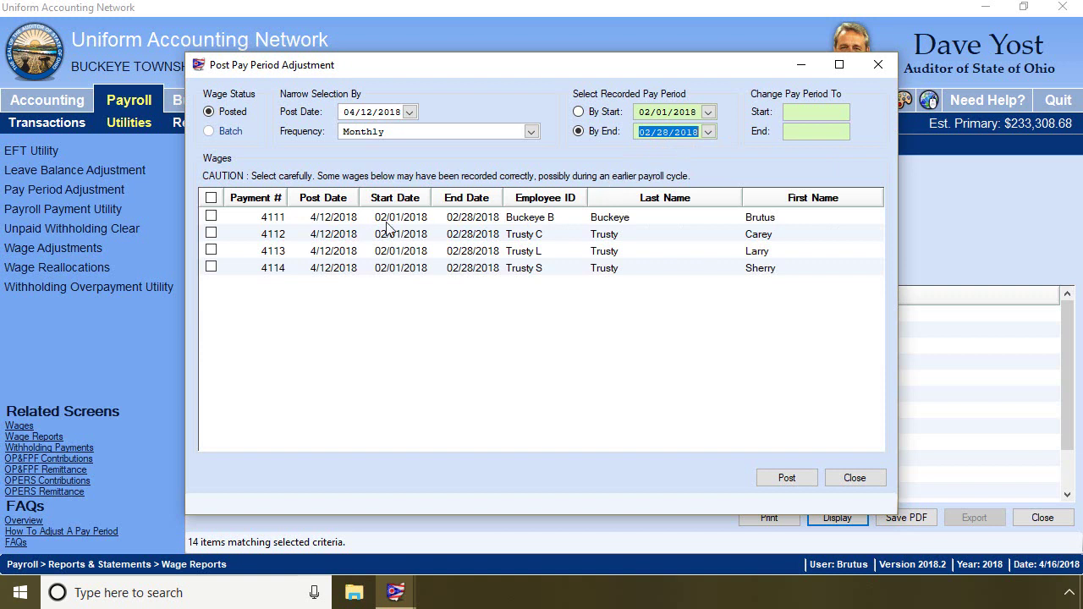
Step: Post a pay period change to 03/01/2018 through 03/31/2018 for all listed wages, and close the utility
click(211, 197)
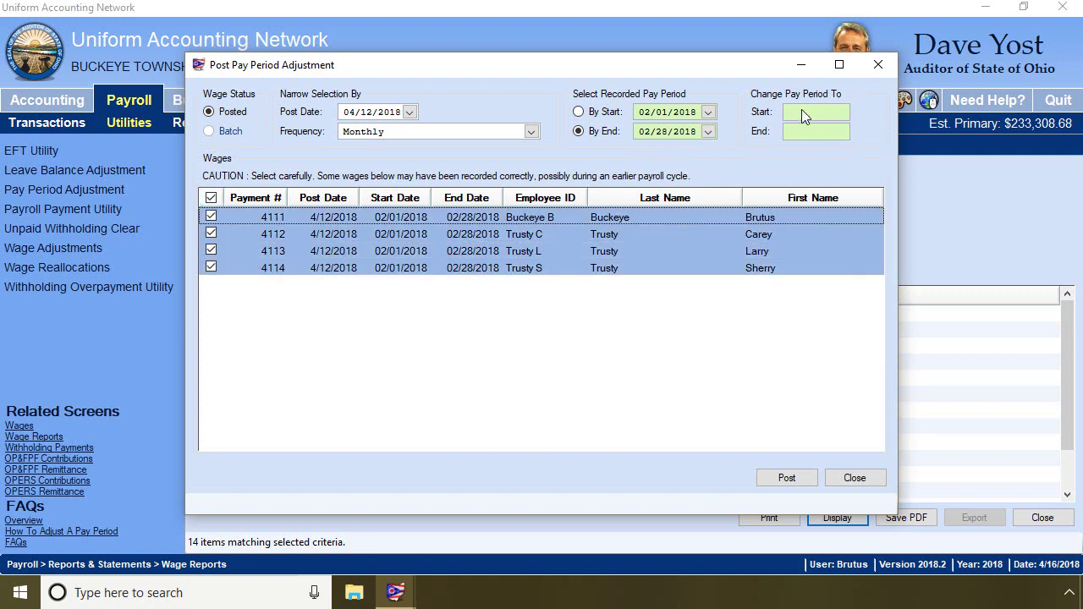
click(800, 111)
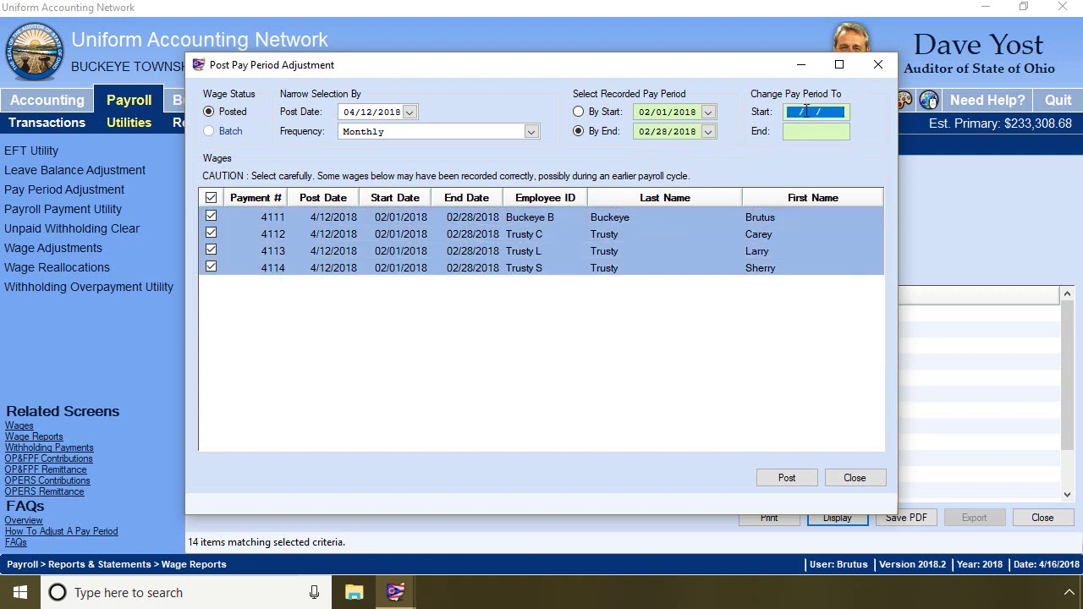
text(03012018)
key(Tab)
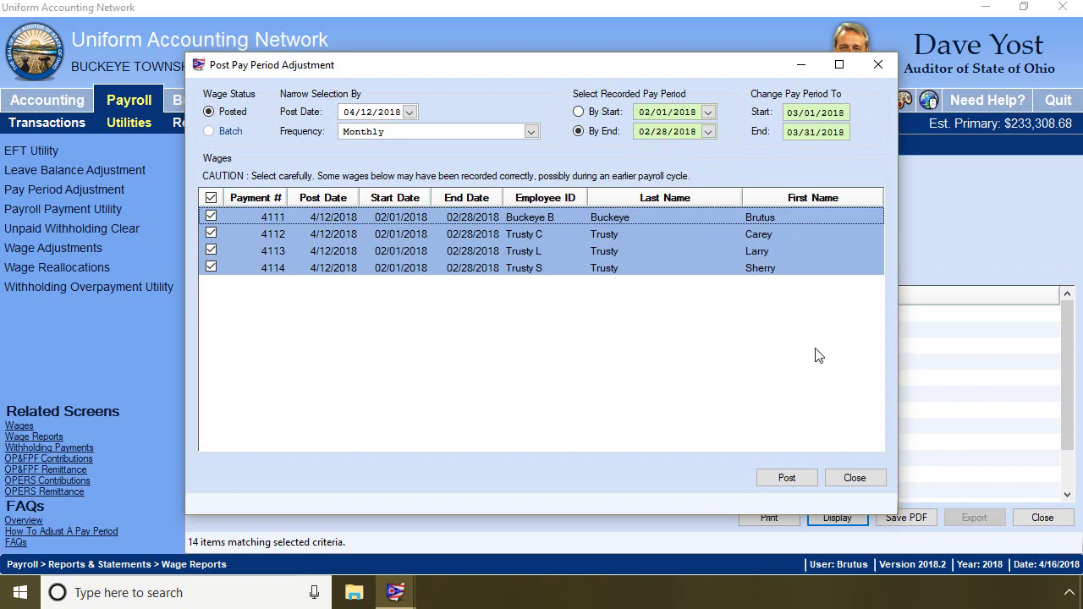
click(794, 479)
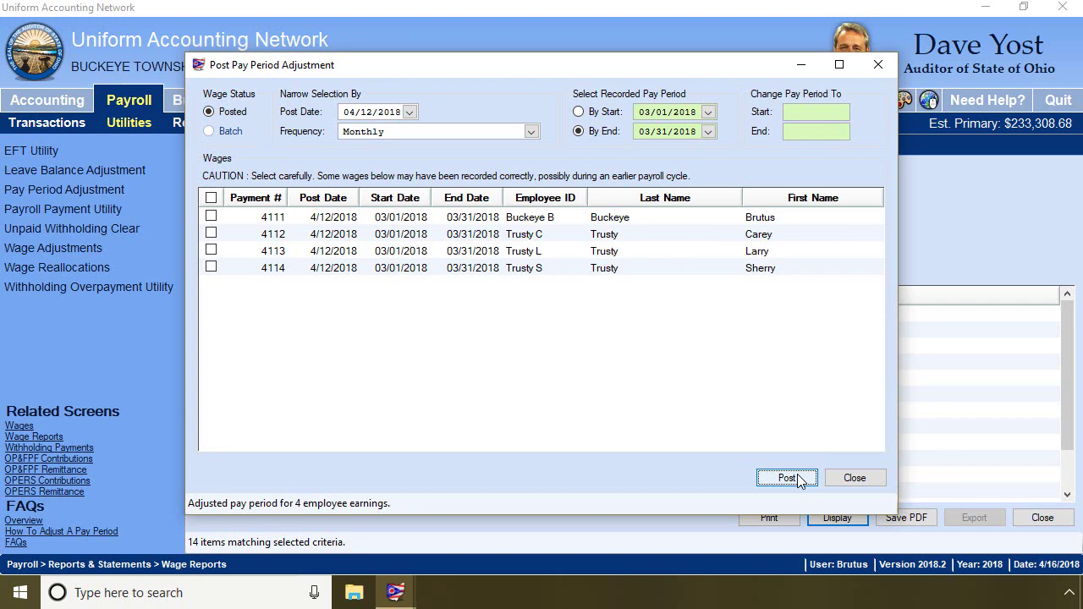
click(853, 478)
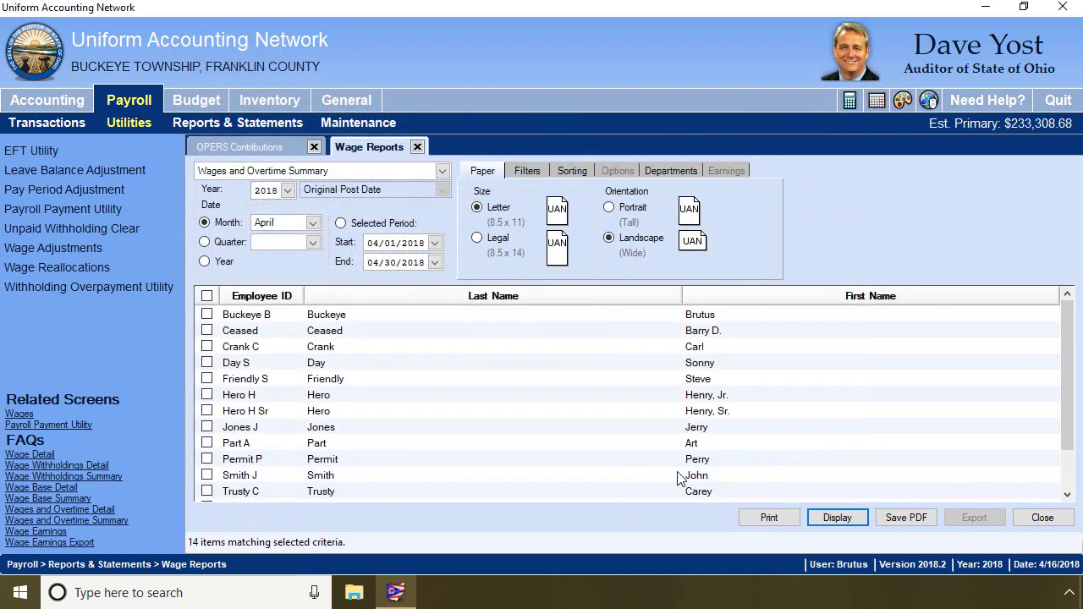
Step: Close the wage reports and set up a Government OPERS contributions report for March 2018, sorting the contributions by frequency
click(418, 147)
click(226, 172)
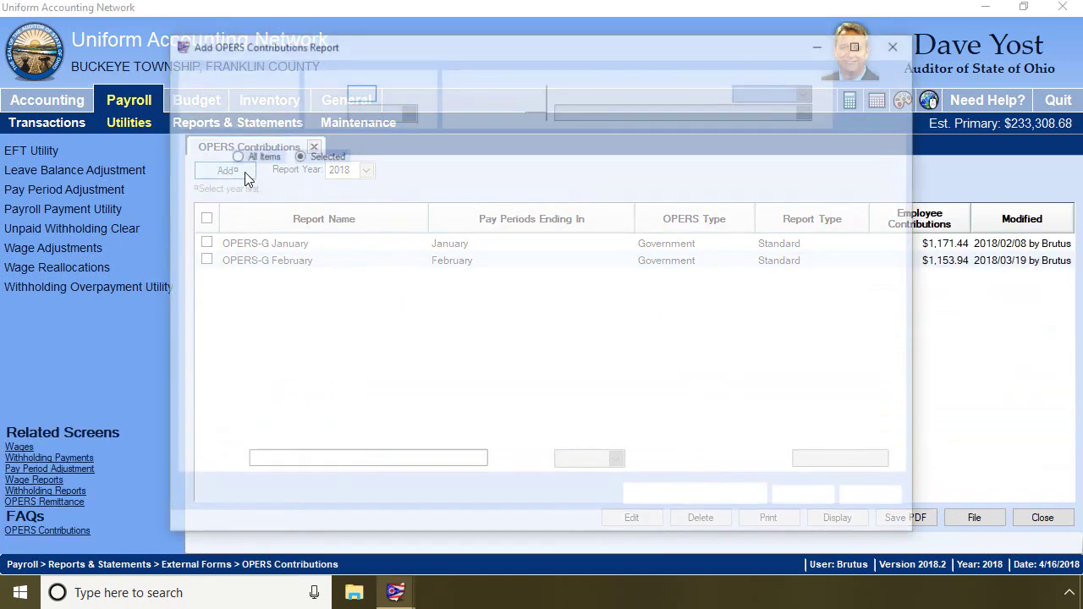
click(187, 91)
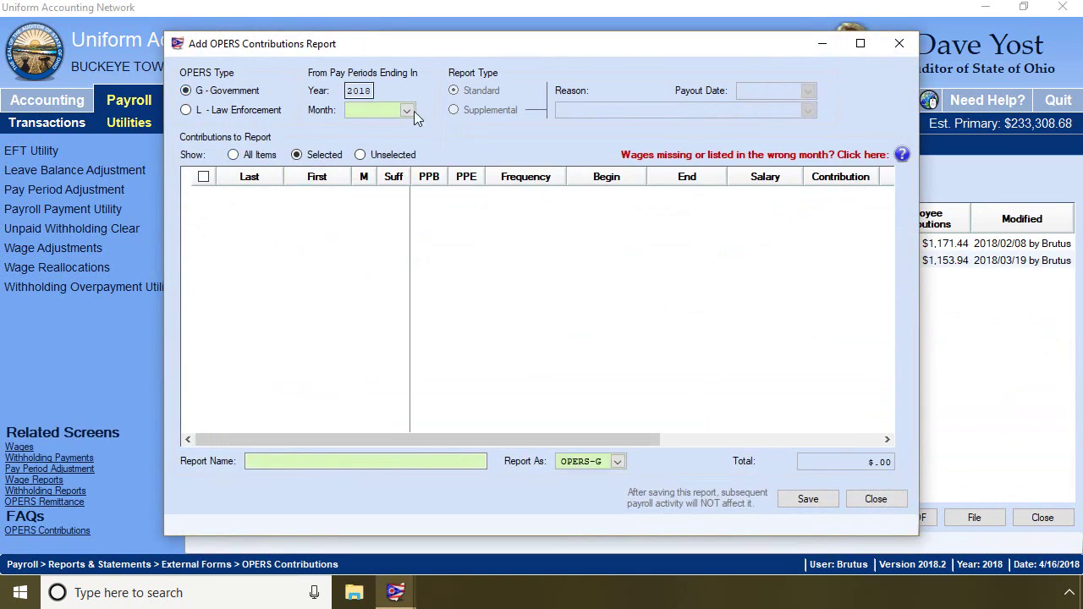
click(407, 111)
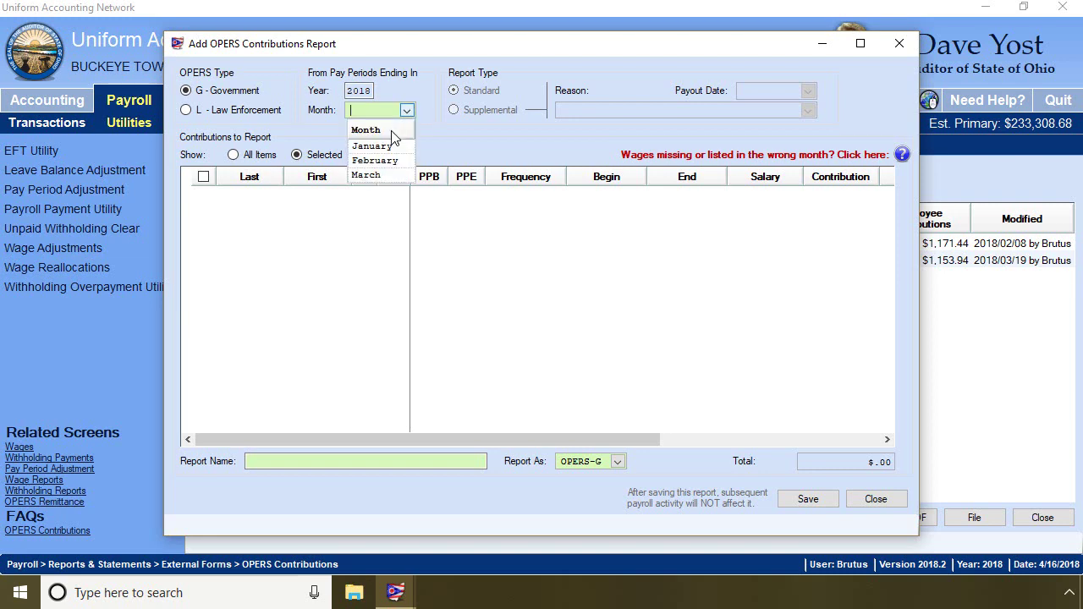
click(366, 175)
click(534, 180)
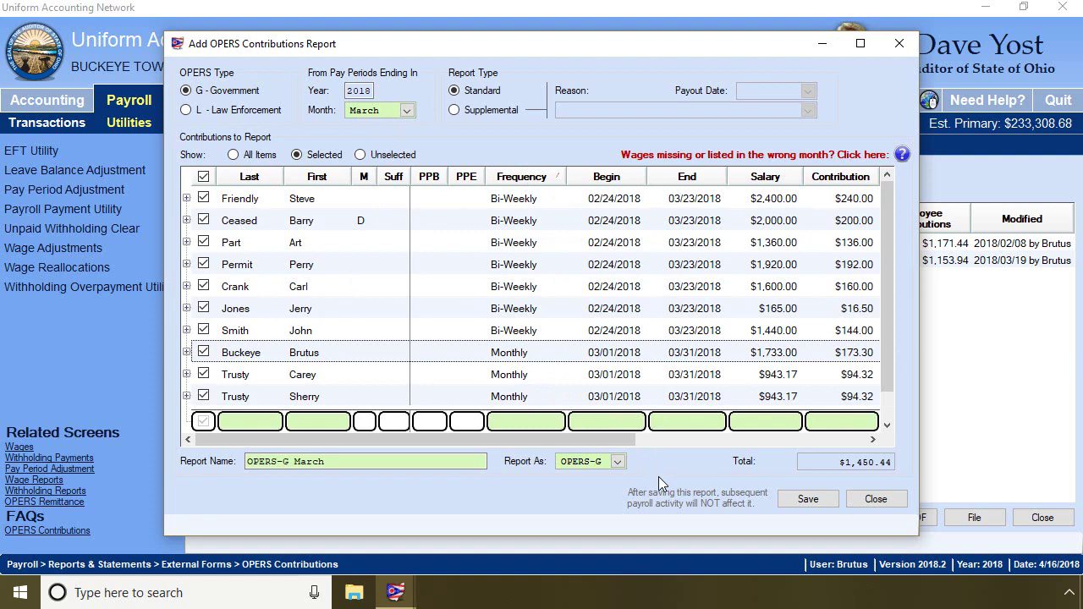
Step: Review the first listed employee's payment details, save the report as OPERS-G March, and close the report window
click(187, 199)
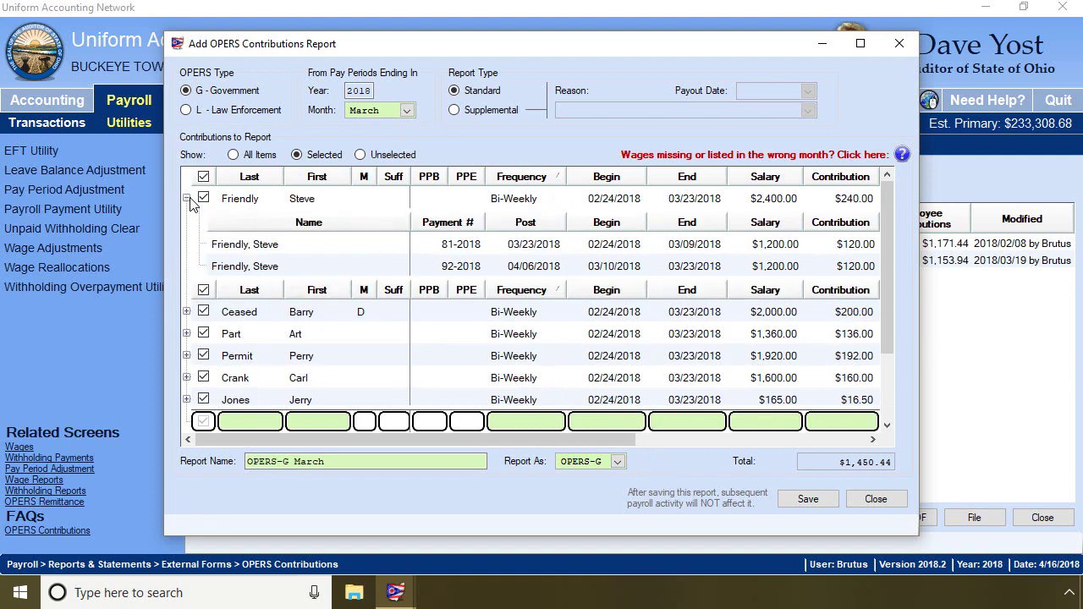
click(187, 199)
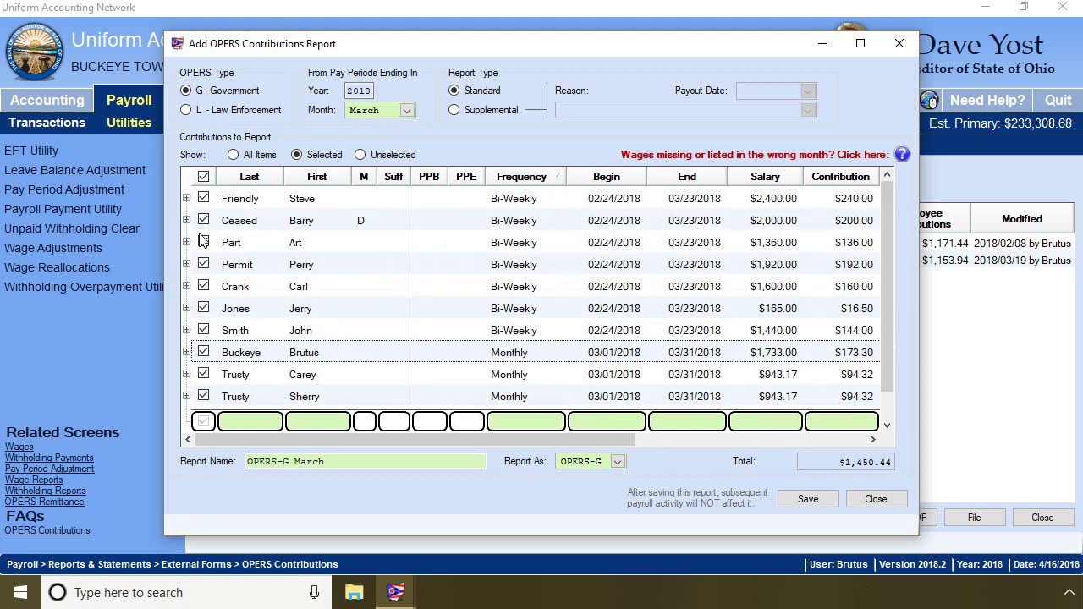
click(822, 499)
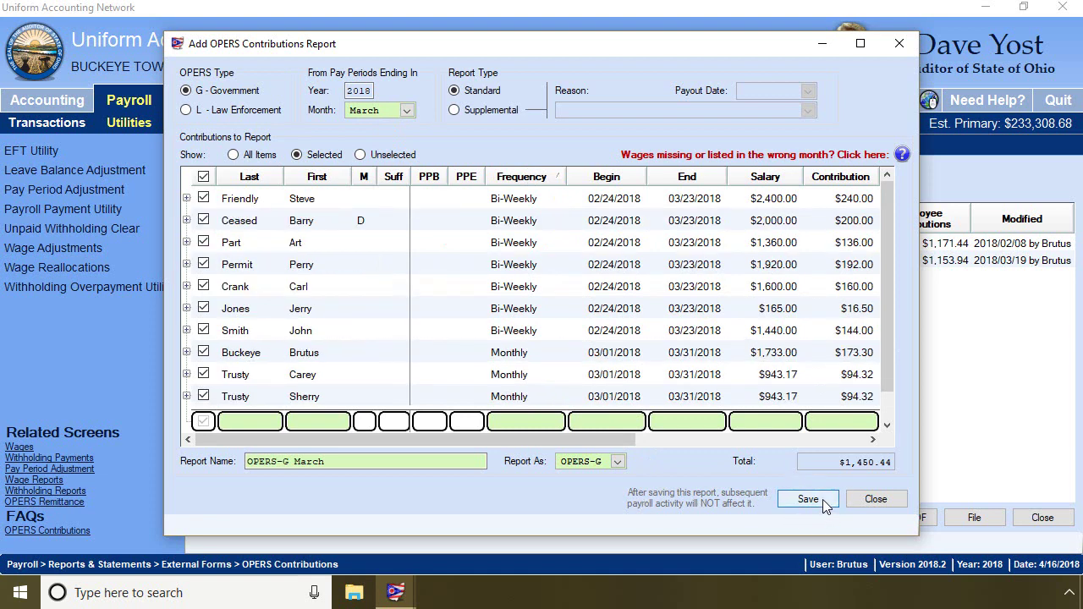
click(894, 500)
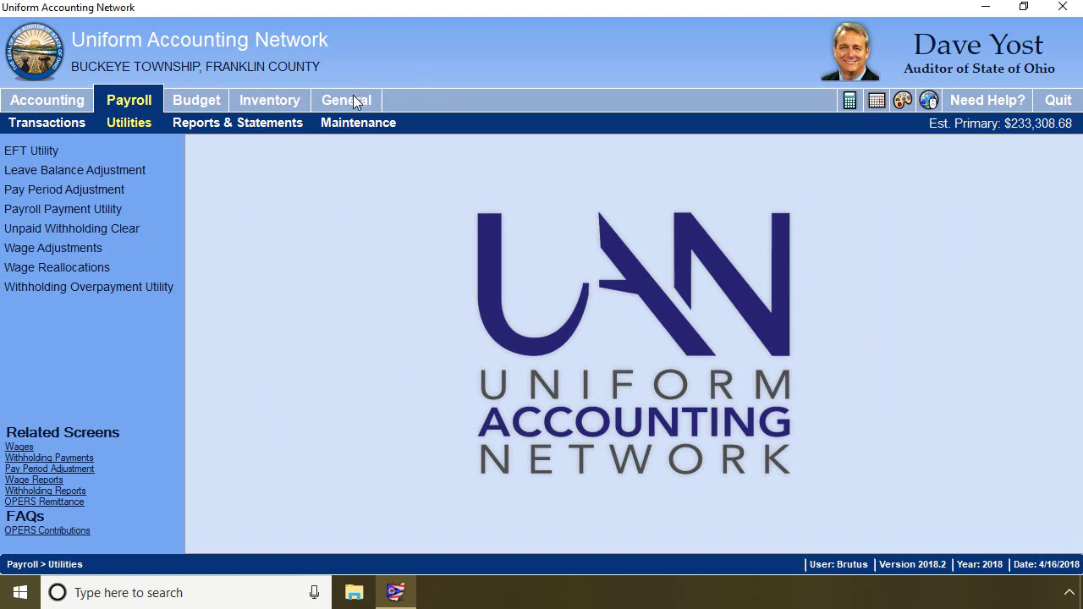
Step: Open the payroll wage reports
click(277, 127)
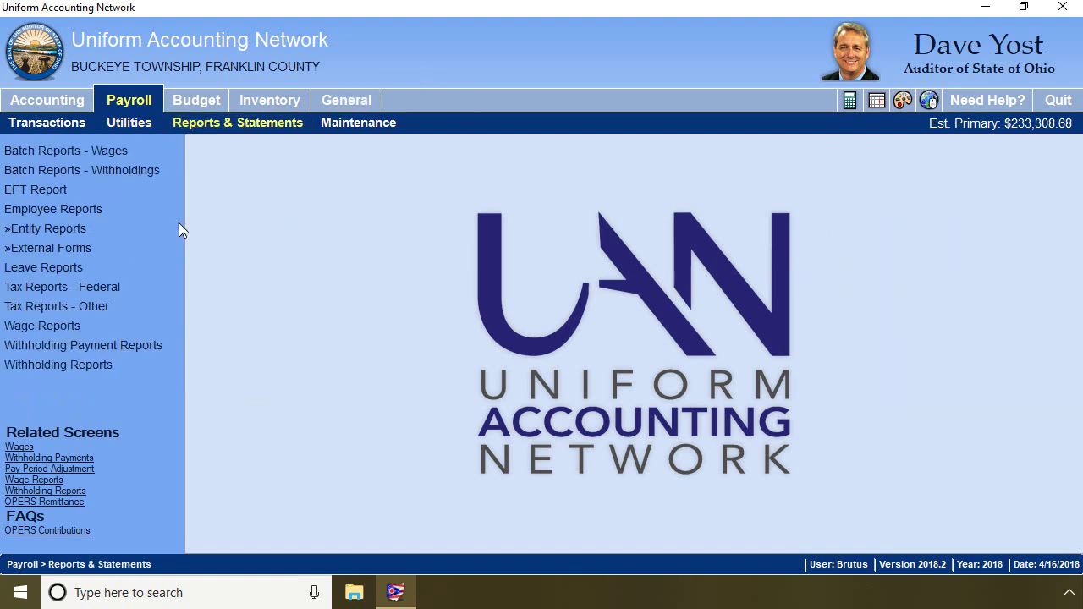
click(106, 325)
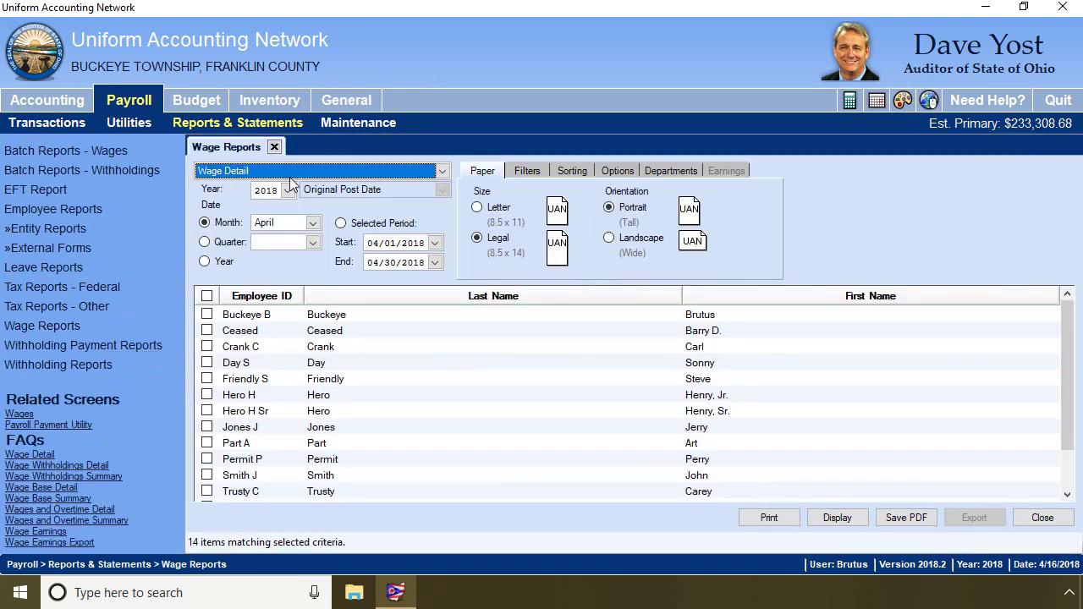